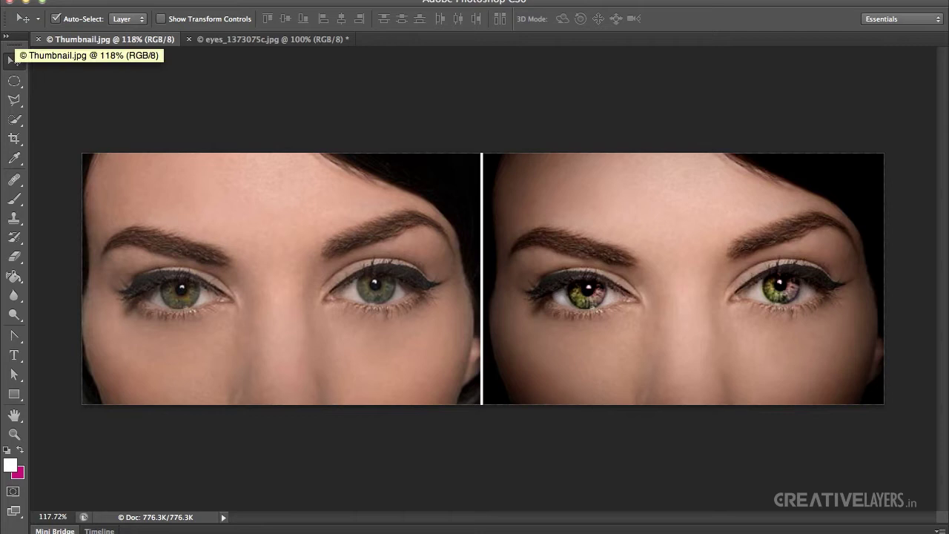
# - Switch to the eyes_1373075c.jpg document and show the Layers panel, placing it beside the photo and making it taller
pyautogui.click(203, 51)
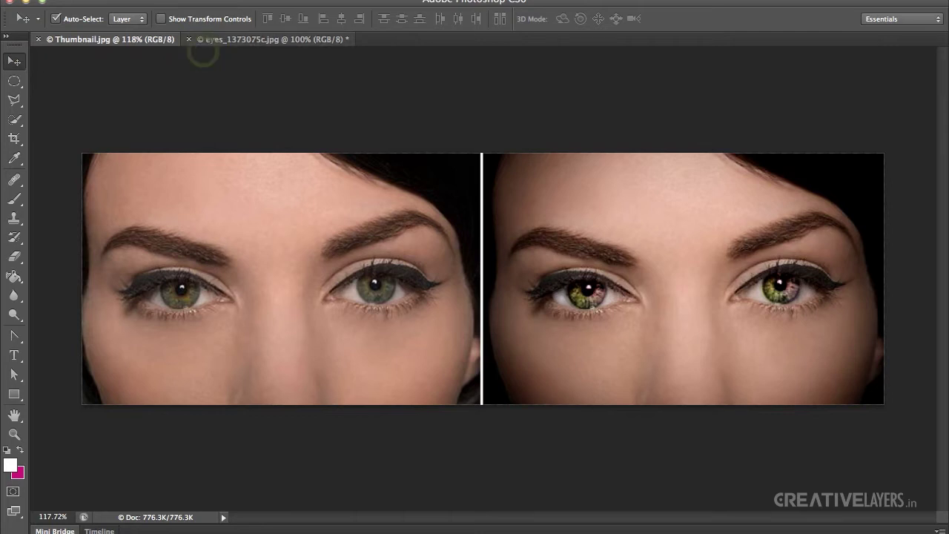
pyautogui.click(226, 41)
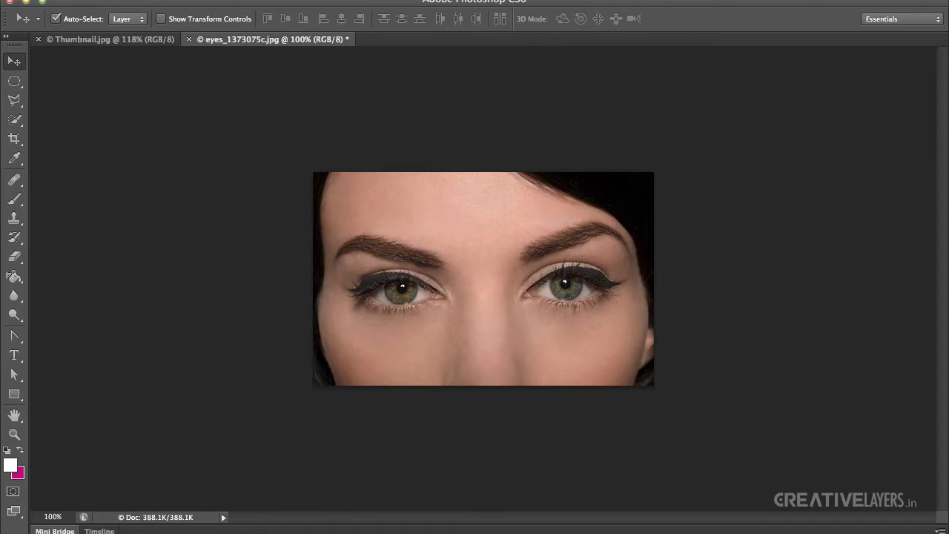
pyautogui.click(460, 0)
pyautogui.press('Escape')
pyautogui.click(460, 0)
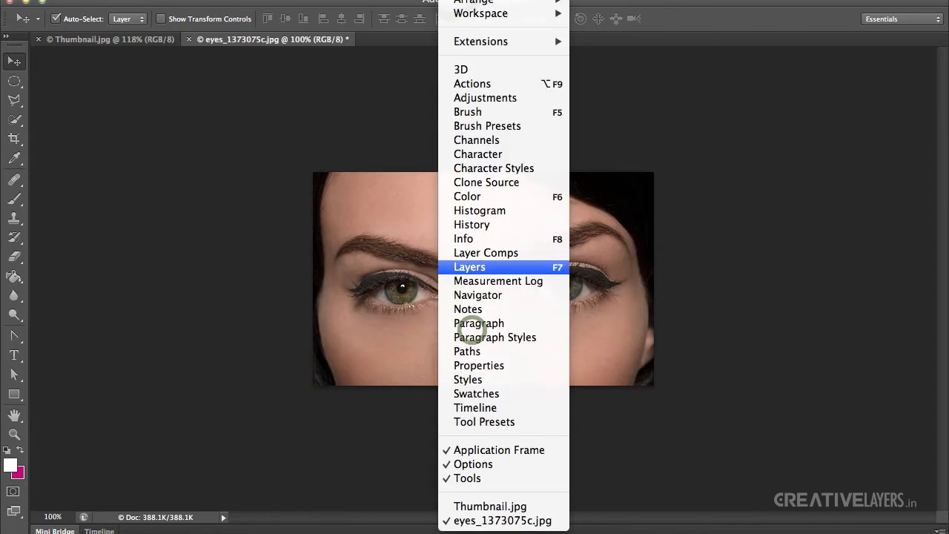
pyautogui.click(475, 268)
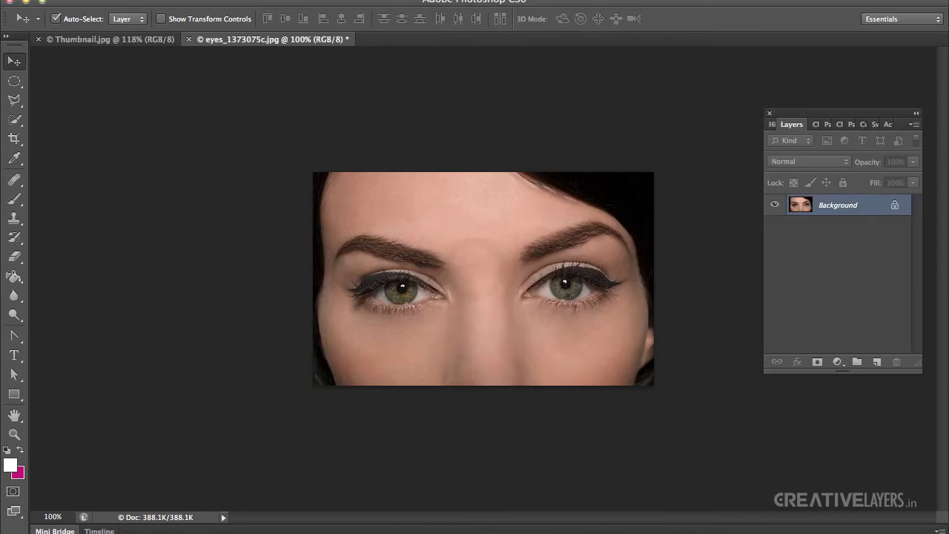
pyautogui.moveTo(845, 113); pyautogui.dragTo(799, 70)
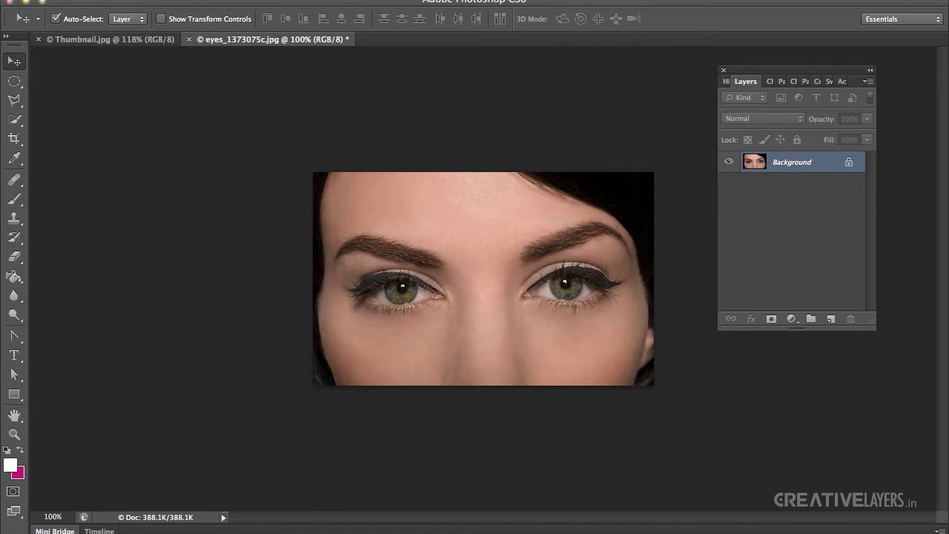
pyautogui.moveTo(834, 329); pyautogui.dragTo(834, 432)
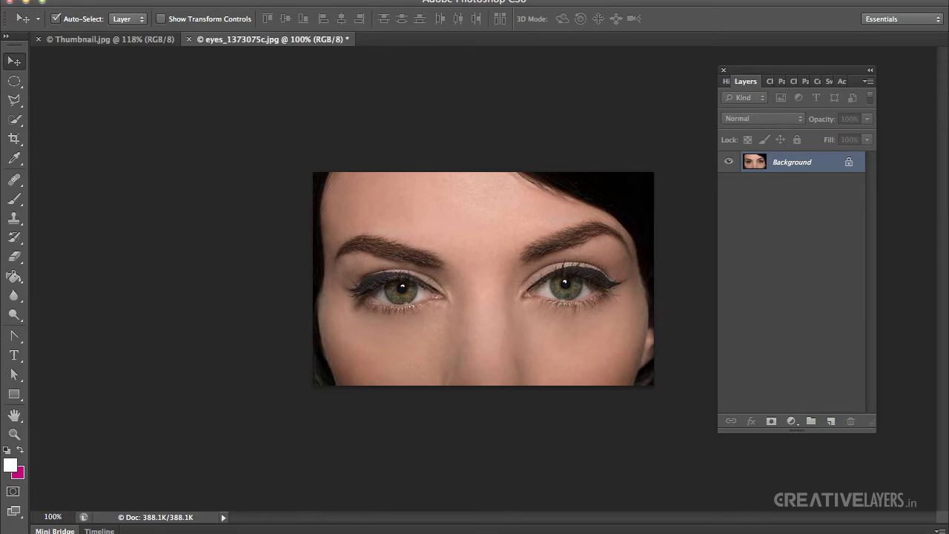
# - Create a new layer named "white" above the Background
pyautogui.hotkey('ctrl', 'shift', 'n')
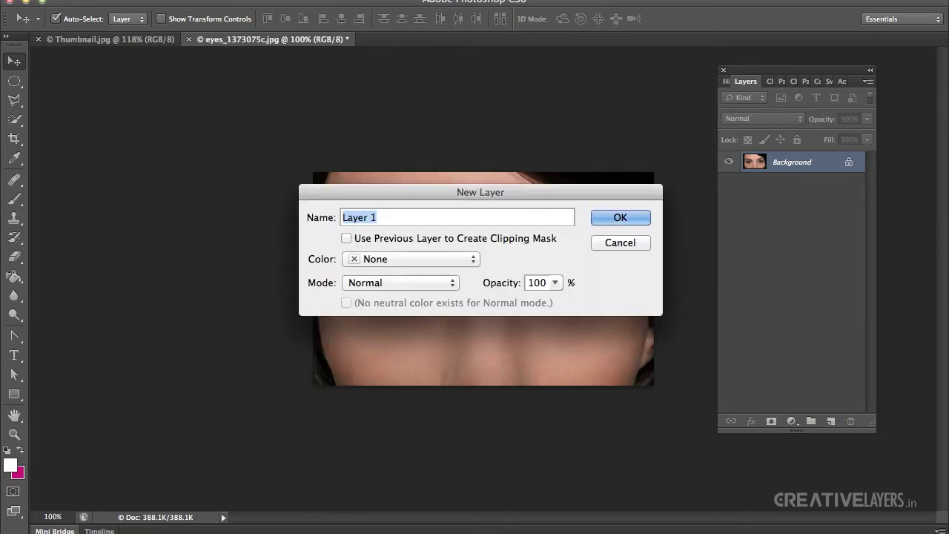
pyautogui.write('wh')
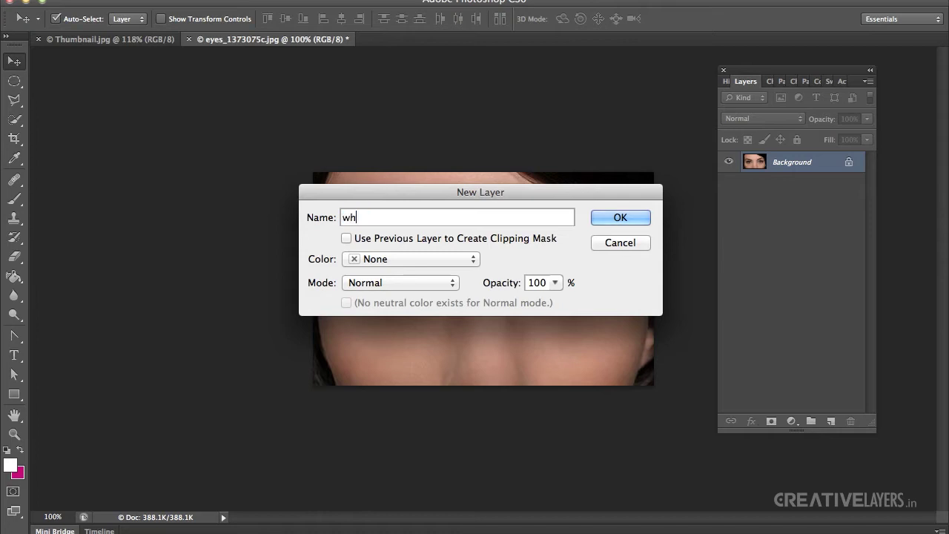
pyautogui.write('ite')
pyautogui.press('Return')
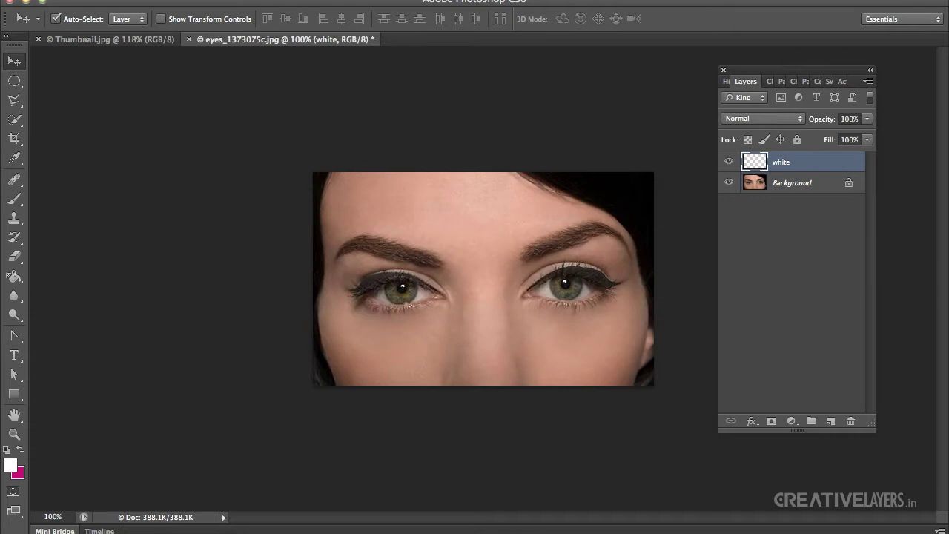
# - With the Healing Brush, sample the clean white beside the iris of the photo's right-hand eye and make the white layer active
pyautogui.press('super+plus')
pyautogui.press('super+plus')
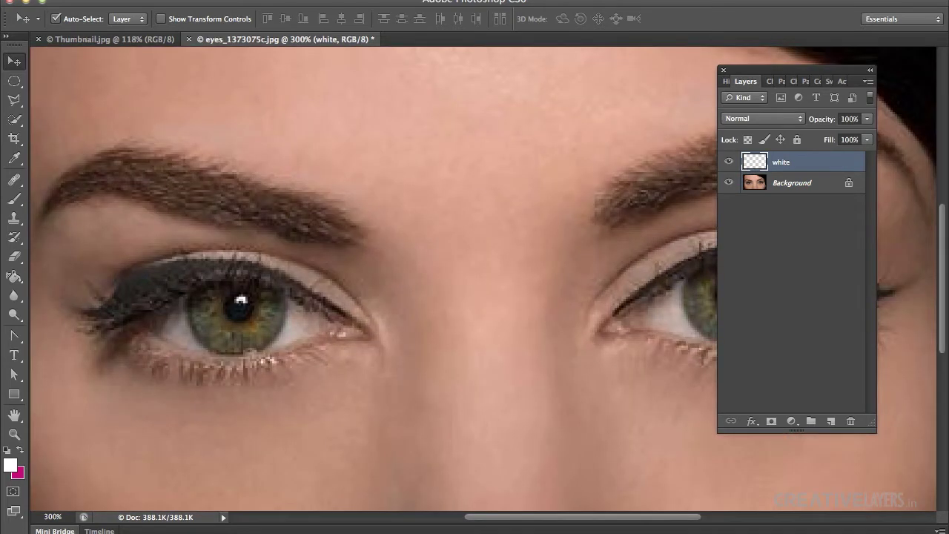
pyautogui.hscroll(5, 370, 278)
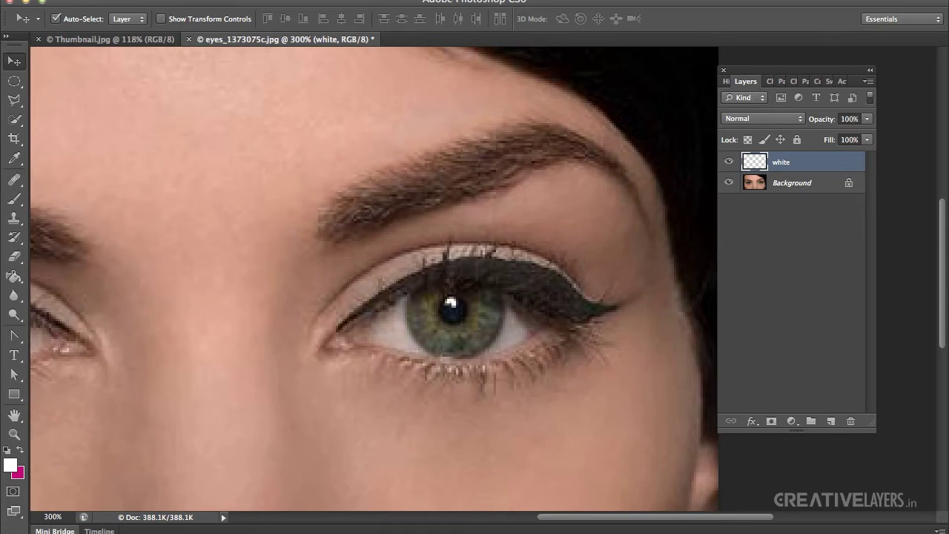
pyautogui.click(14, 179)
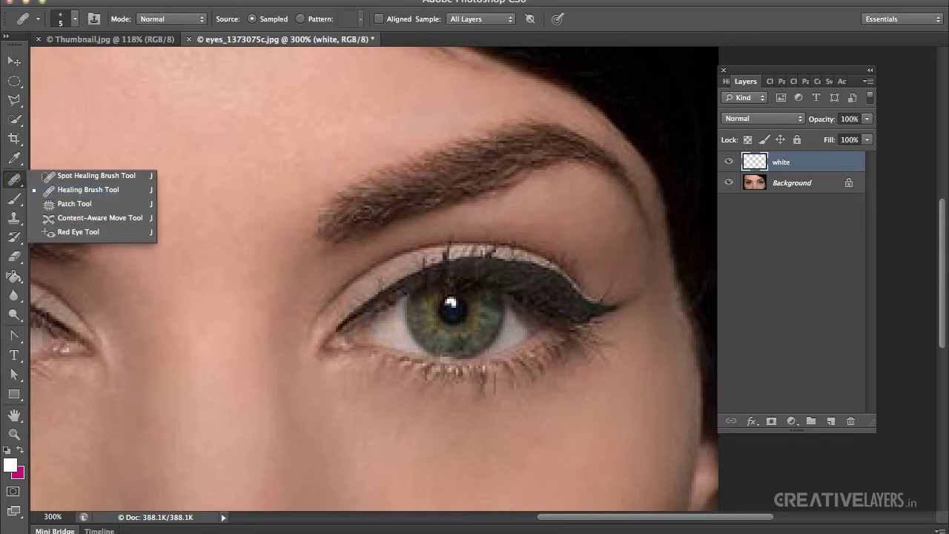
pyautogui.click(88, 189)
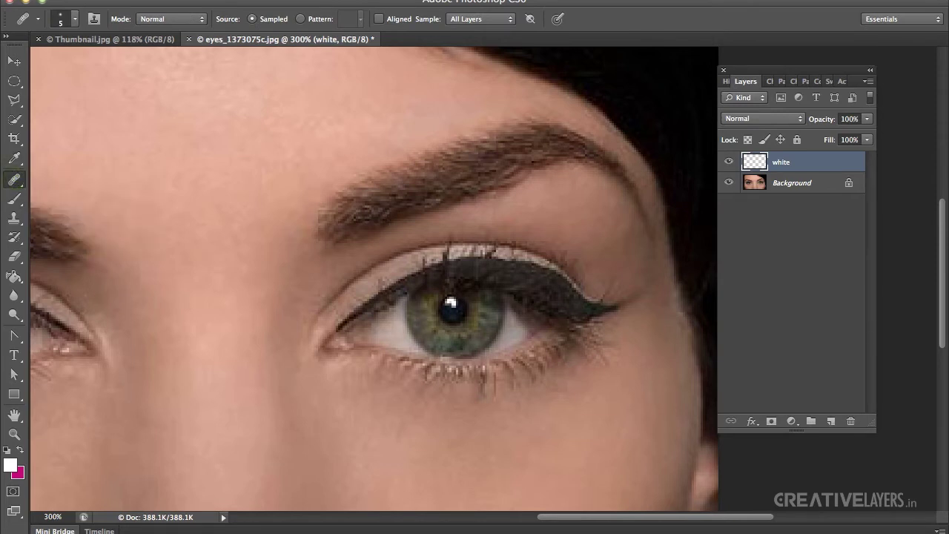
pyautogui.keyDown('alt'); pyautogui.click(424, 323); pyautogui.keyUp('alt')
pyautogui.click(426, 324)
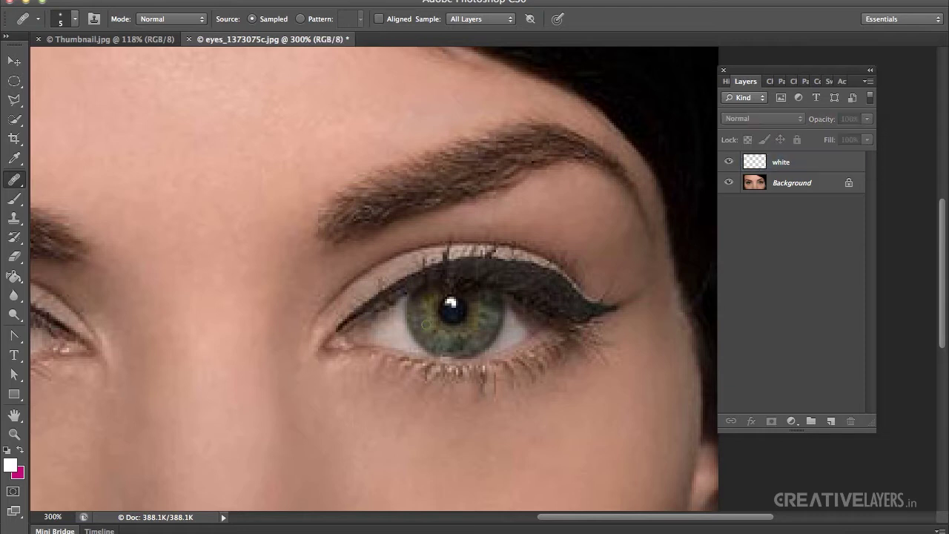
pyautogui.click(807, 166)
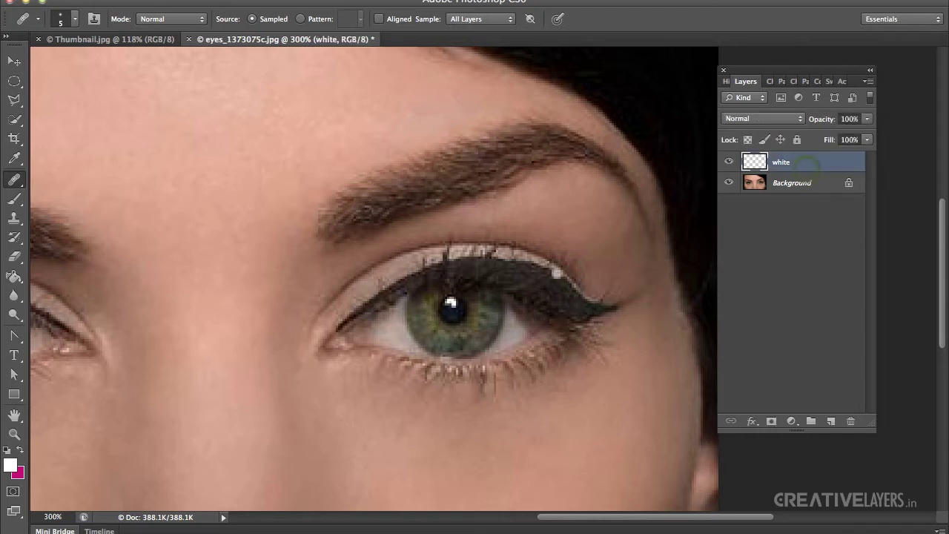
# - Heal the veins and blemishes in the white of the photo's right-hand eye, on both sides of the iris, on the white layer
pyautogui.click(556, 320)
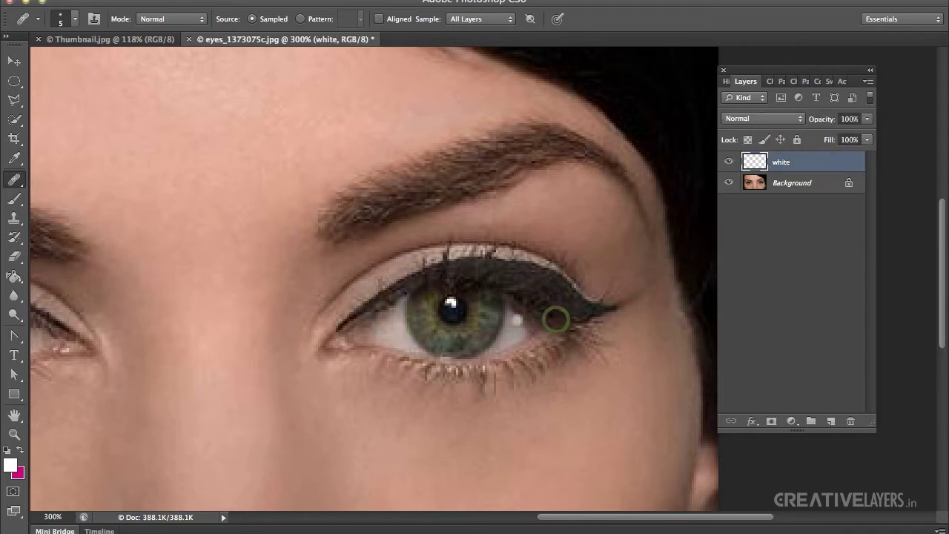
pyautogui.click(517, 314)
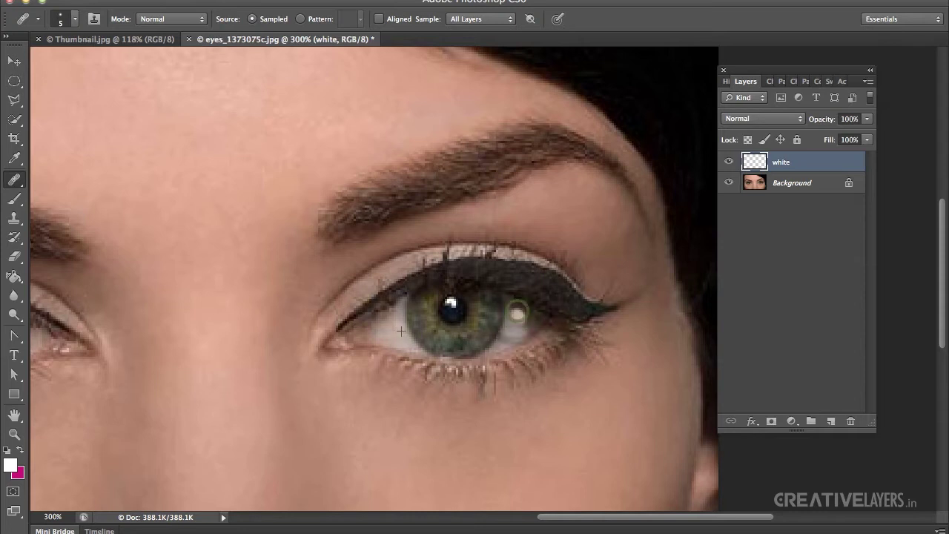
pyautogui.click(521, 328)
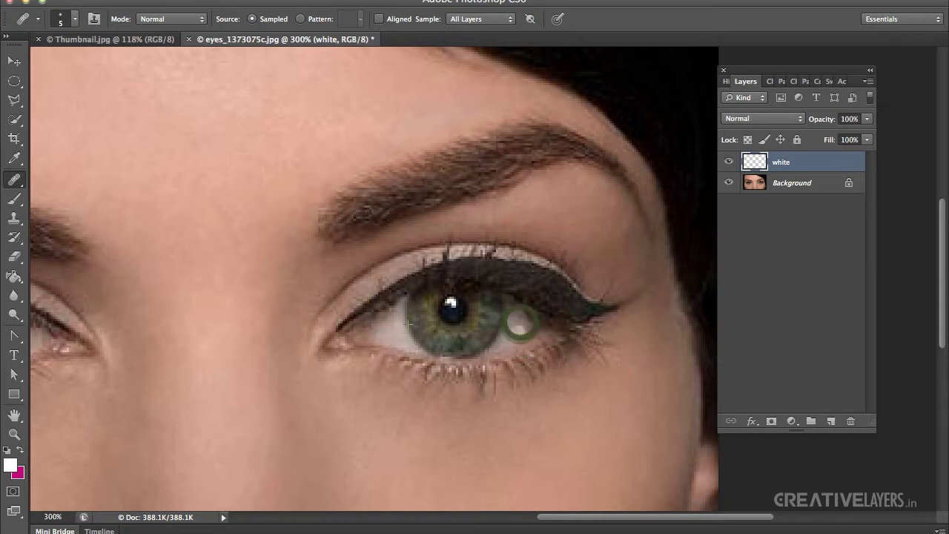
pyautogui.click(529, 319)
pyautogui.click(534, 323)
pyautogui.click(504, 344)
pyautogui.click(501, 343)
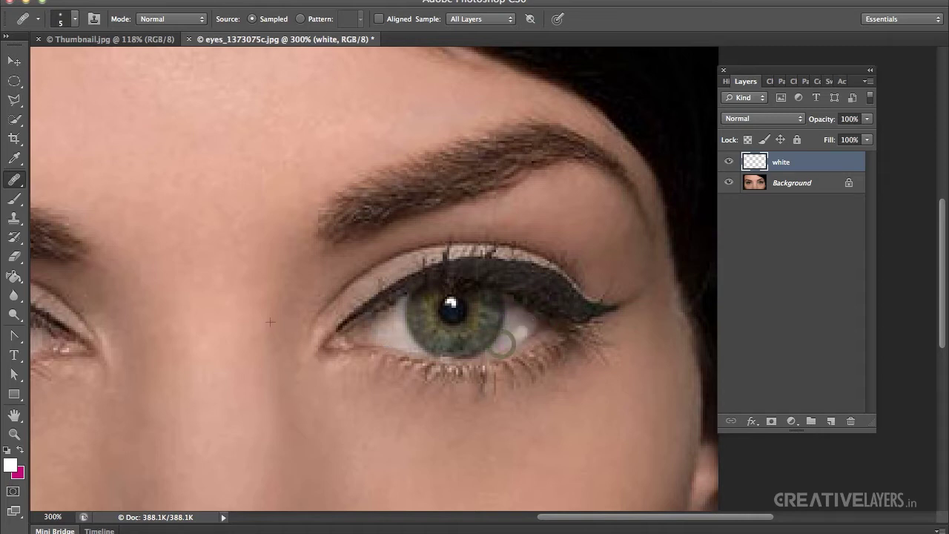
pyautogui.click(525, 317)
pyautogui.moveTo(514, 341)
pyautogui.mouseDown()
pyautogui.moveTo(533, 303)
pyautogui.moveTo(506, 294)
pyautogui.mouseUp()
pyautogui.scroll(-1, 482, 311)
pyautogui.hscroll(-1, 481, 311)
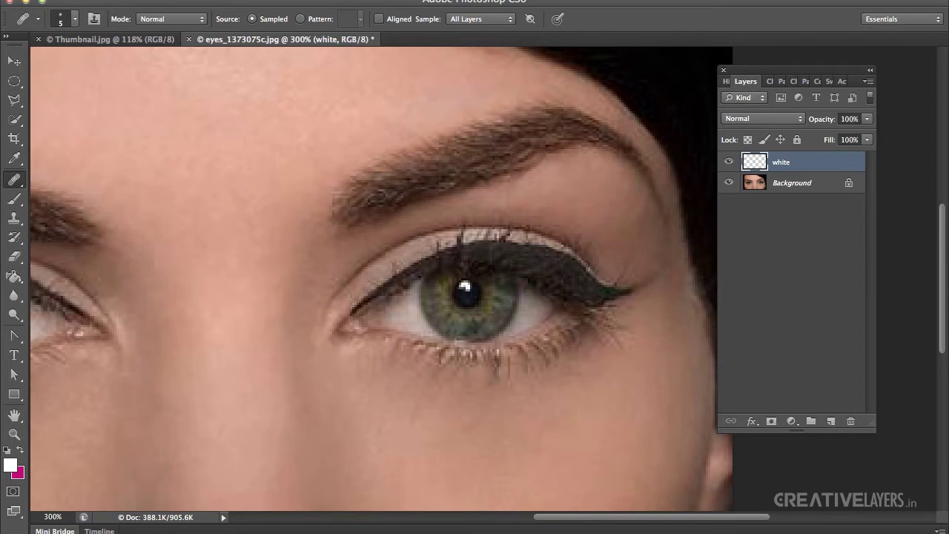
pyautogui.moveTo(404, 304); pyautogui.dragTo(409, 312)
pyautogui.moveTo(535, 310); pyautogui.dragTo(536, 309)
# - Sample clean eye white and heal the blemishes in the white of the photo's left-hand eye on the white layer
pyautogui.hscroll(-10, 554, 289)
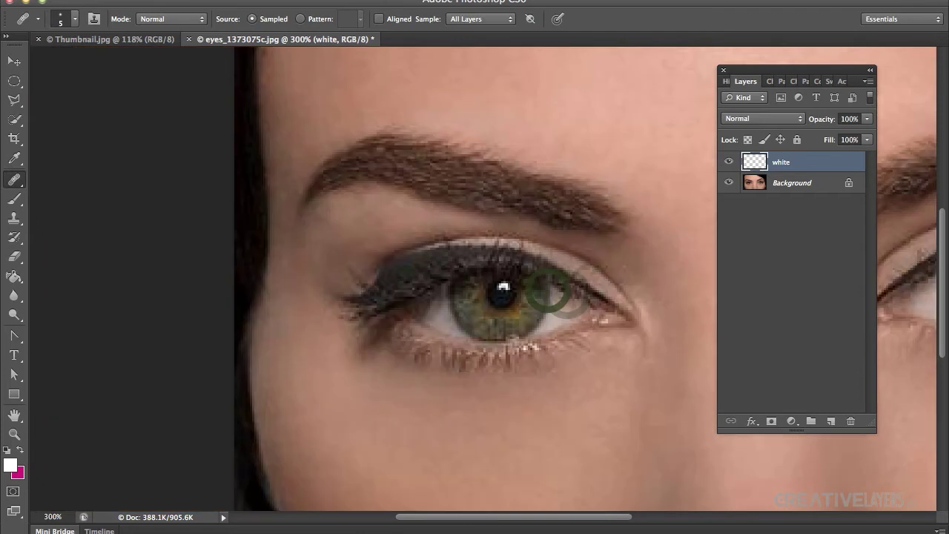
pyautogui.hscroll(2, 549, 293)
pyautogui.click(782, 161)
pyautogui.click(784, 215)
pyautogui.click(781, 161)
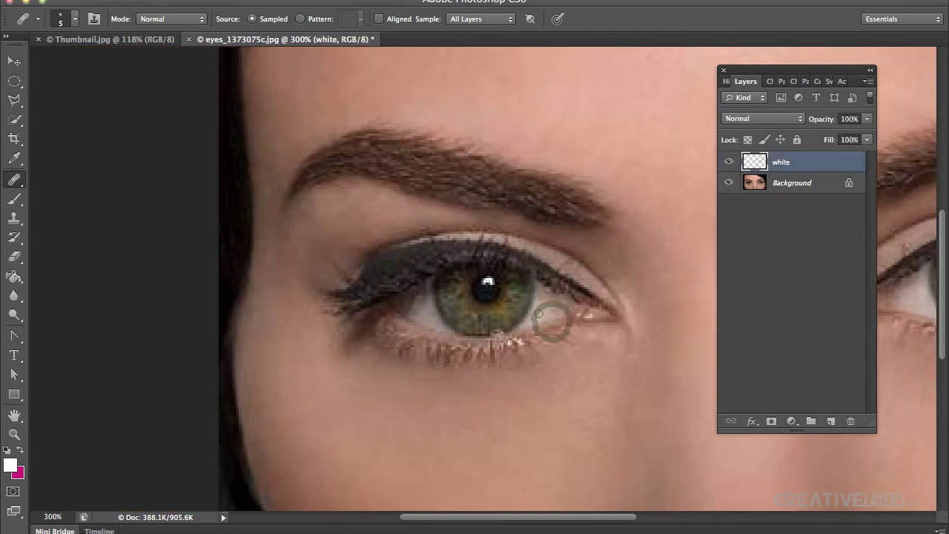
pyautogui.keyDown('alt'); pyautogui.click(539, 313); pyautogui.keyUp('alt')
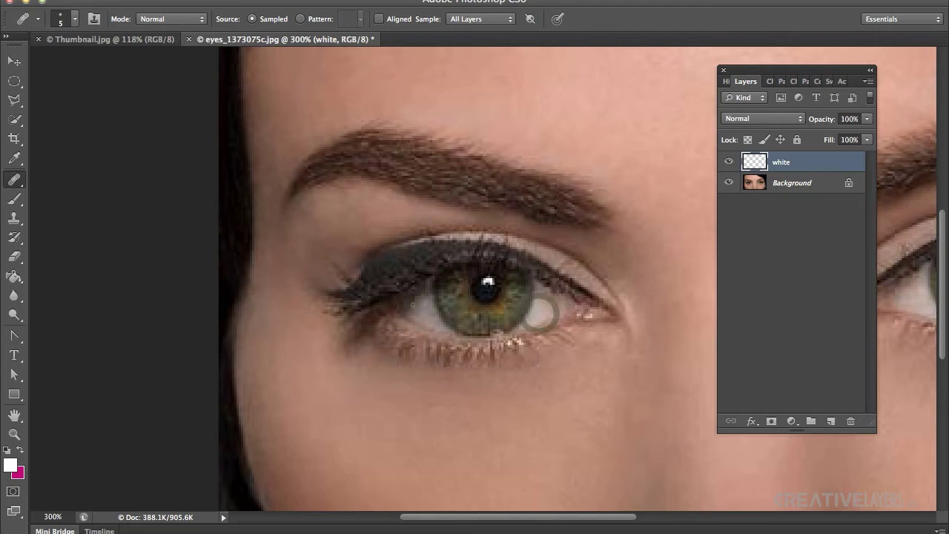
pyautogui.click(412, 303)
pyautogui.moveTo(416, 317)
pyautogui.mouseDown()
pyautogui.moveTo(408, 299)
pyautogui.moveTo(424, 318)
pyautogui.mouseUp()
pyautogui.moveTo(424, 317); pyautogui.dragTo(423, 305)
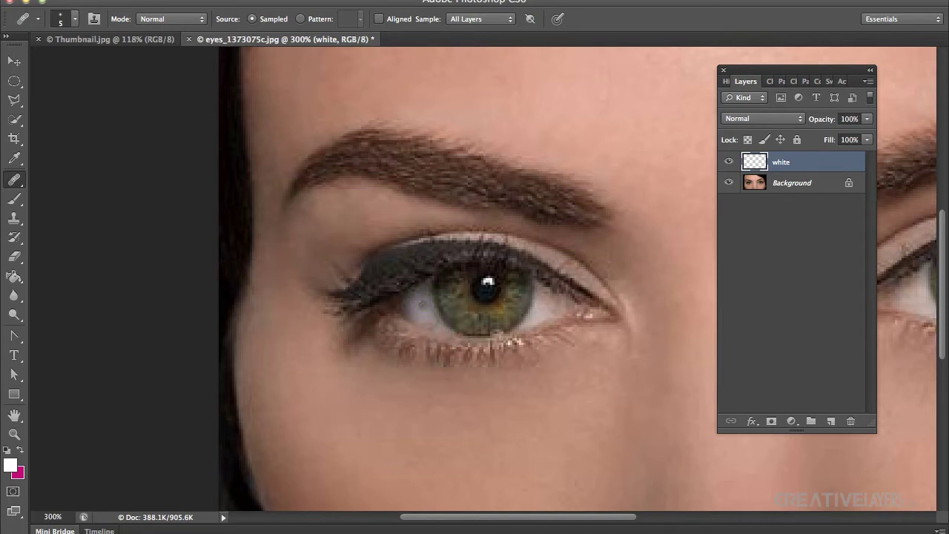
pyautogui.keyDown('alt'); pyautogui.click(423, 305); pyautogui.keyUp('alt')
# - On the Background layer, make an elliptical selection around the right-hand iris and cut away its top part over the upper eyelid
pyautogui.hscroll(5, 491, 252)
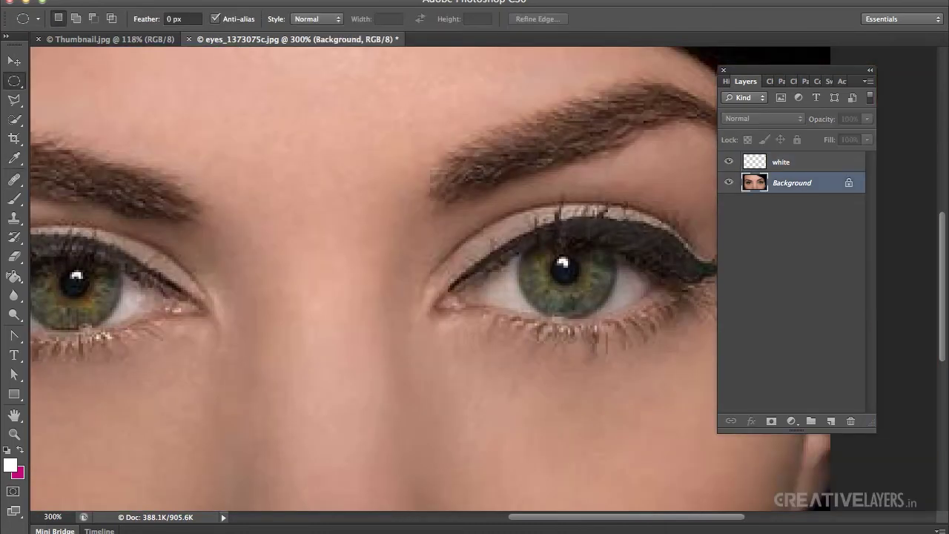
pyautogui.hotkey('alt', ']')
pyautogui.hotkey('alt', '[')
pyautogui.click(14, 80)
pyautogui.click(18, 80)
pyautogui.click(18, 80)
pyautogui.click(19, 81)
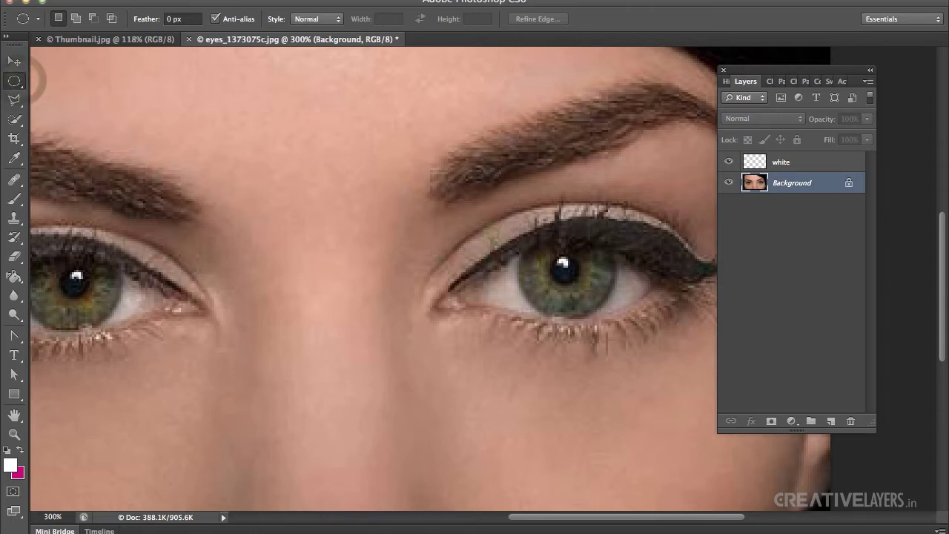
pyautogui.moveTo(524, 240); pyautogui.dragTo(616, 323)
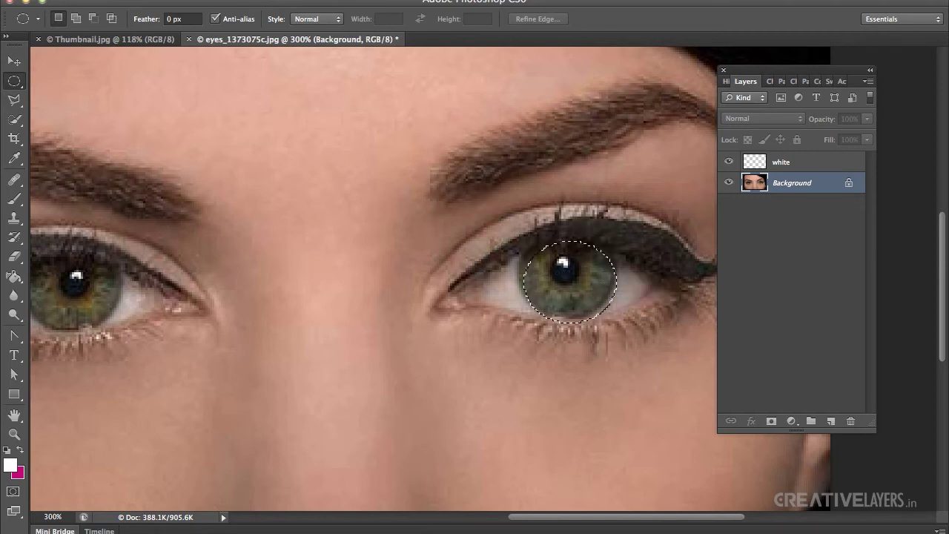
pyautogui.moveTo(606, 281); pyautogui.dragTo(602, 275)
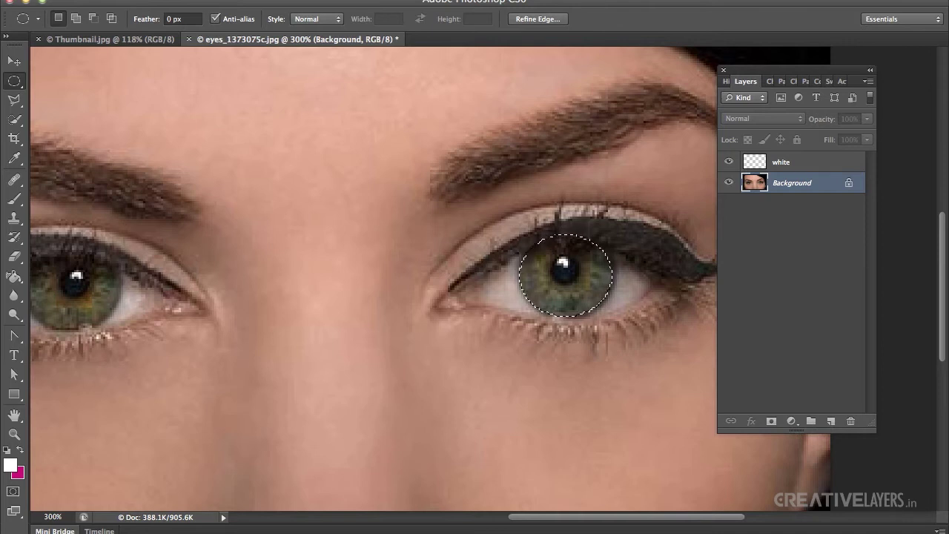
pyautogui.moveTo(510, 212); pyautogui.dragTo(620, 245)
pyautogui.moveTo(529, 231); pyautogui.dragTo(608, 240)
# - Add an elliptical selection around the left-hand iris and refine its outline to follow the iris edge
pyautogui.hscroll(-5, 519, 240)
pyautogui.hscroll(1, 484, 239)
pyautogui.press('shift')
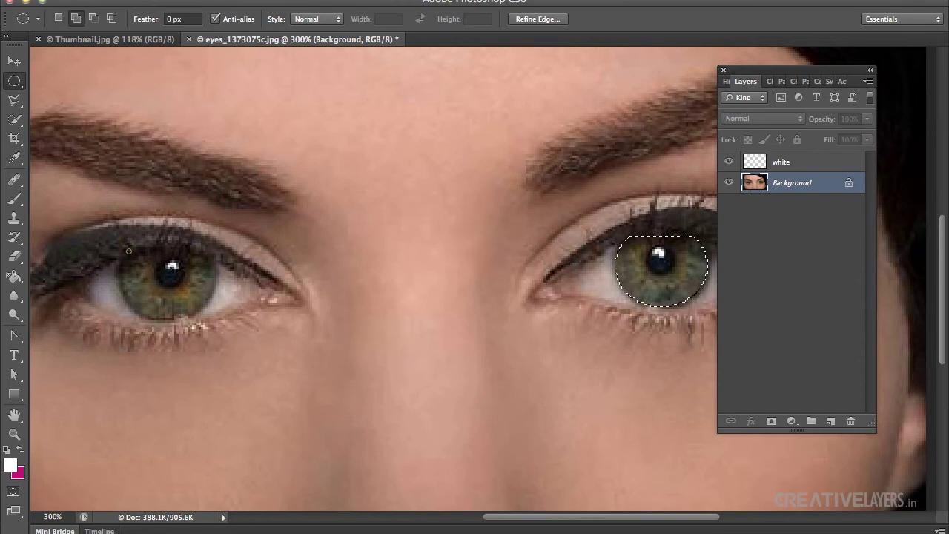
pyautogui.moveTo(128, 251); pyautogui.dragTo(216, 321)
pyautogui.moveTo(124, 257); pyautogui.dragTo(150, 287)
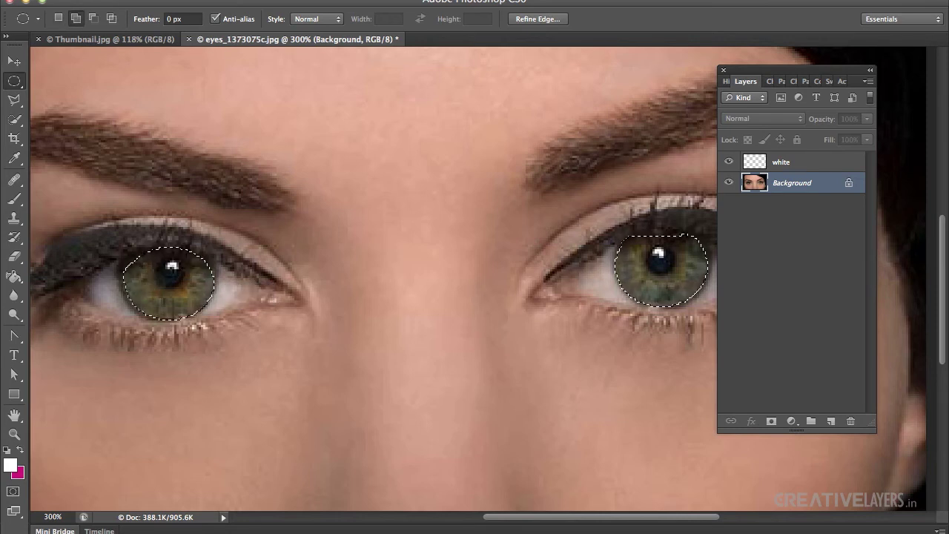
pyautogui.moveTo(171, 256); pyautogui.dragTo(151, 288)
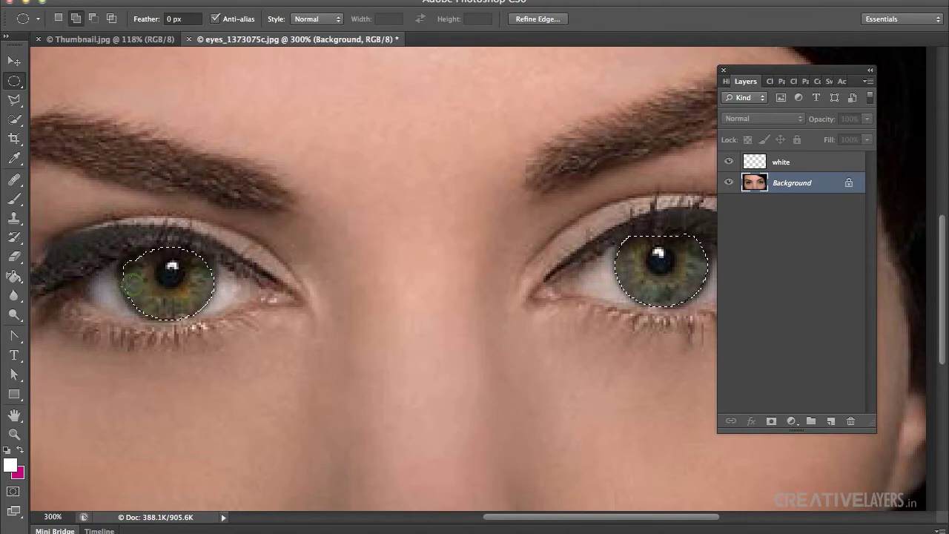
pyautogui.moveTo(147, 257); pyautogui.dragTo(147, 257)
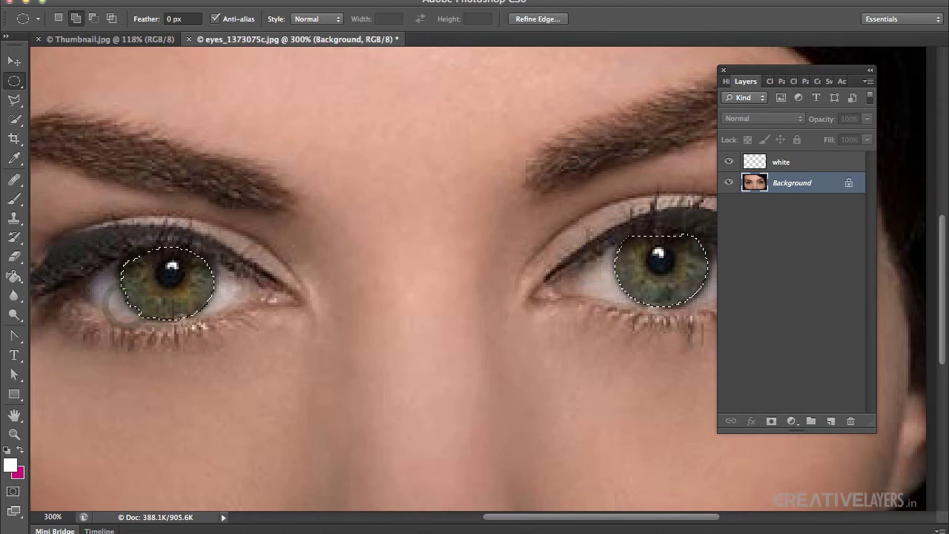
pyautogui.moveTo(125, 292); pyautogui.dragTo(138, 312)
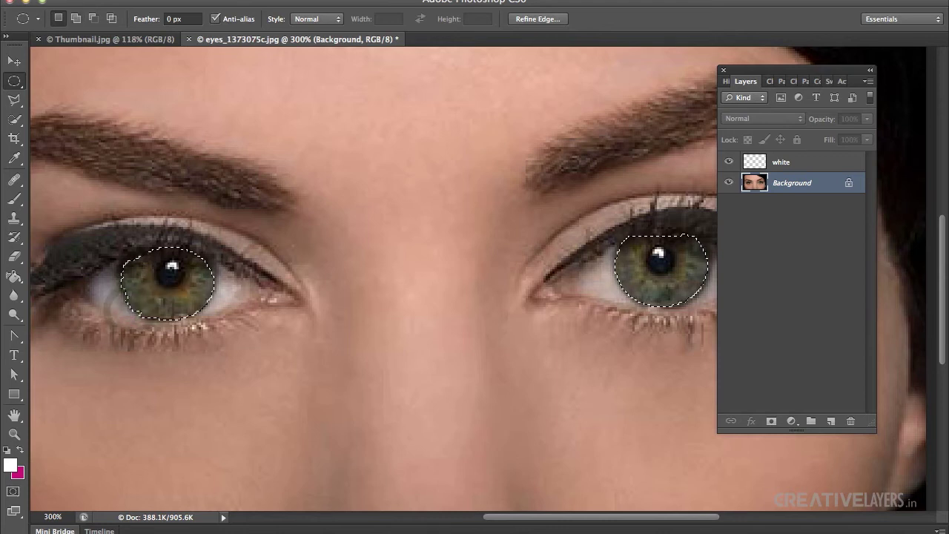
# - Copy both selected irises from the Background to a new layer
pyautogui.press('v')
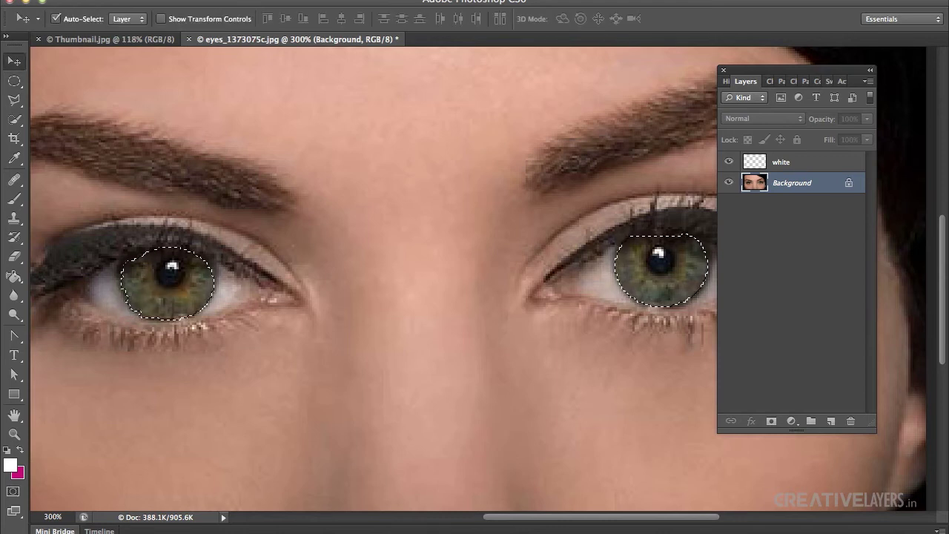
pyautogui.hotkey('ctrl', 'j')
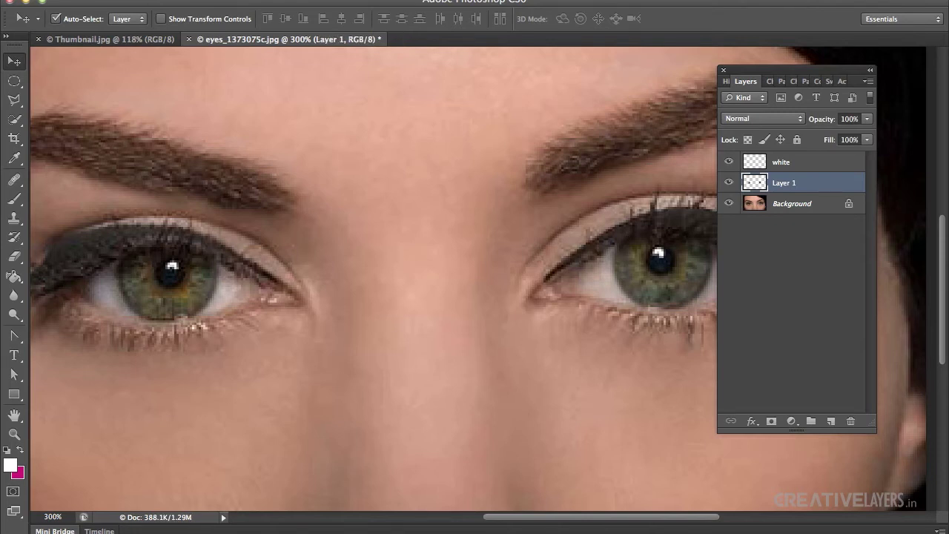
# - Rename the layer holding the copied irises to "sharpen eyes"
pyautogui.doubleClick(786, 183)
pyautogui.write('sharpen eyes')
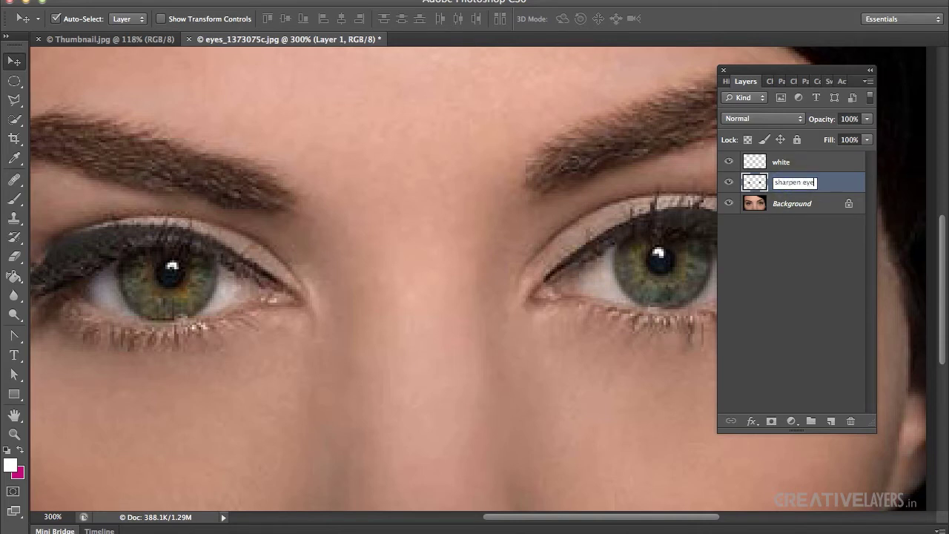
pyautogui.press('Return')
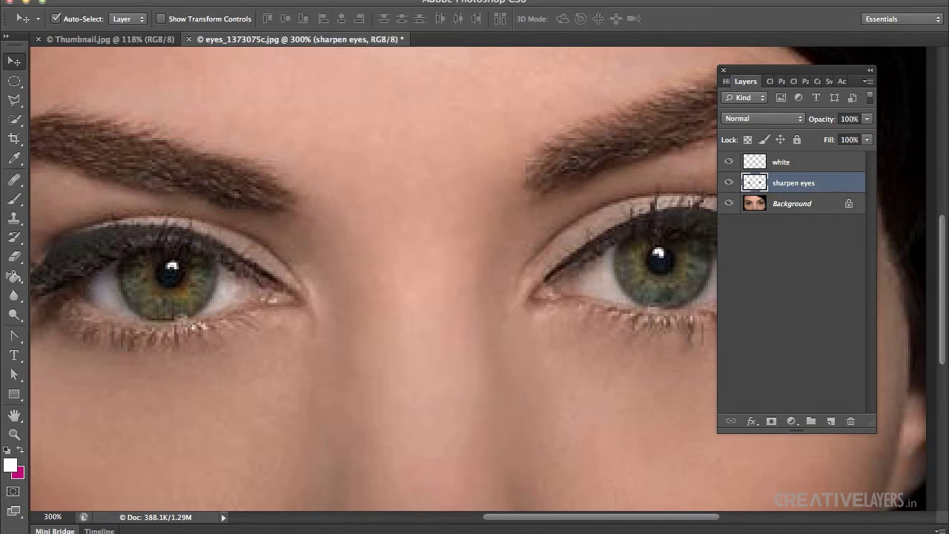
# - Apply Smart Sharpen to the sharpen eyes layer with amount 80%, radius 2 px and Gaussian Blur removal, keeping the layer at 100% opacity
pyautogui.click(351, 1)
pyautogui.moveTo(393, 183)
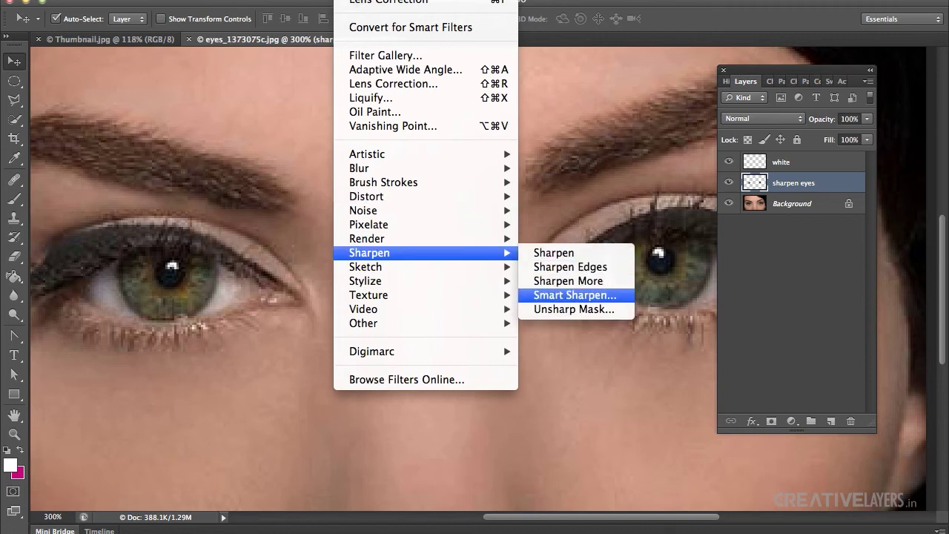
pyautogui.click(574, 295)
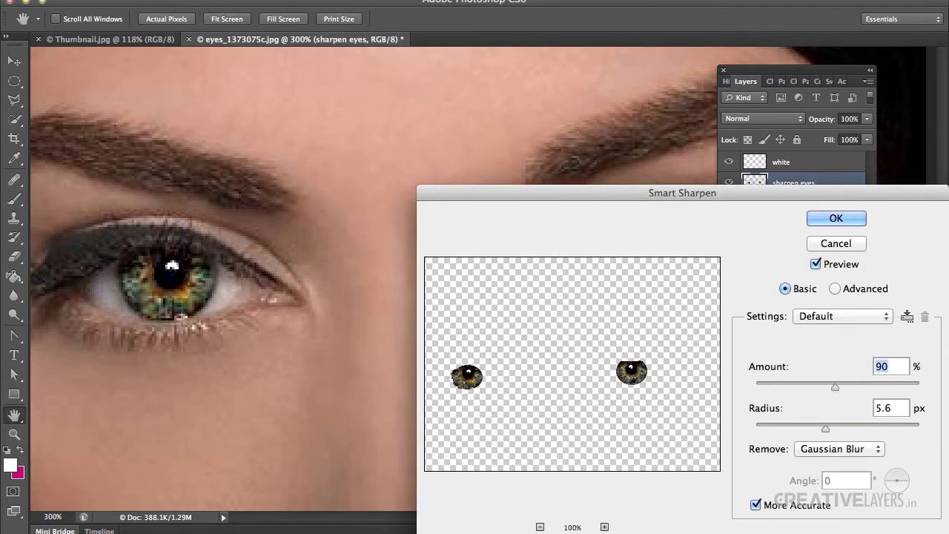
pyautogui.moveTo(835, 386); pyautogui.dragTo(827, 386)
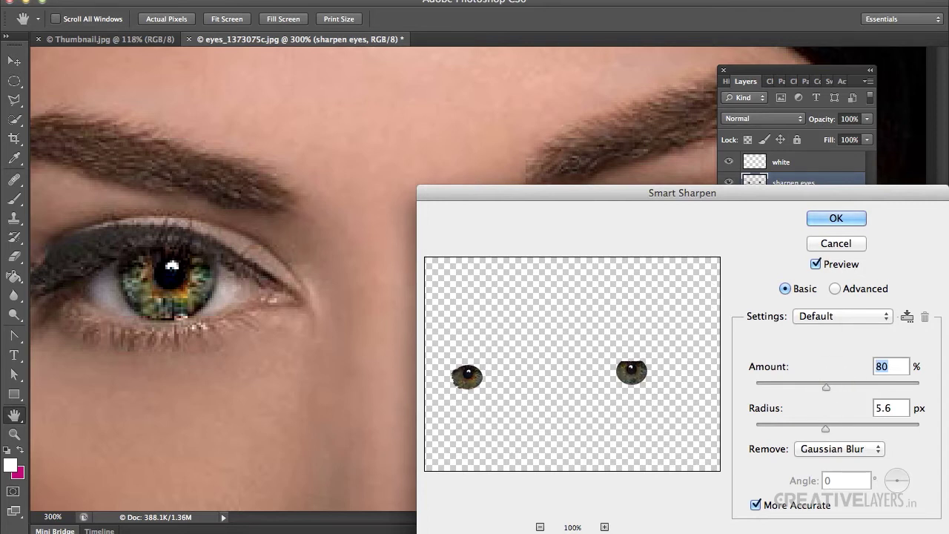
pyautogui.moveTo(825, 428); pyautogui.dragTo(792, 430)
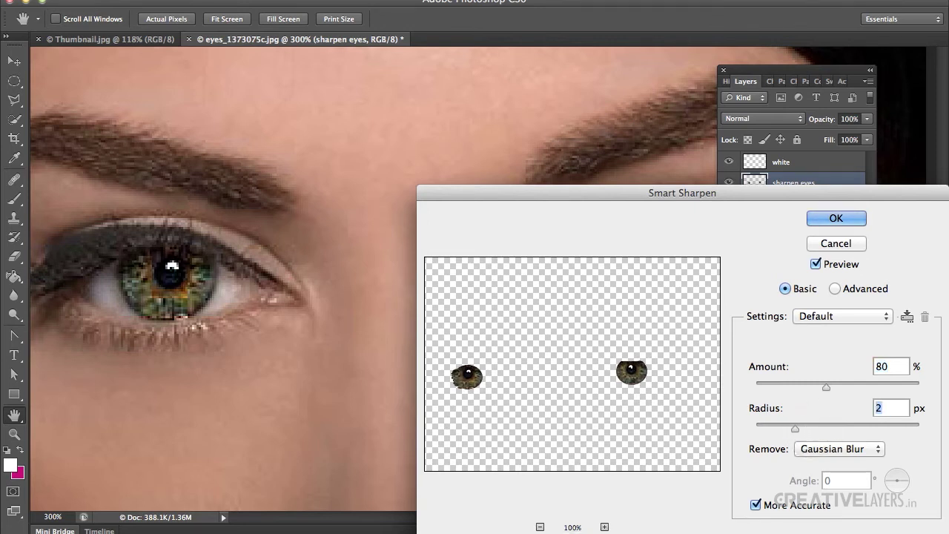
pyautogui.press('Return')
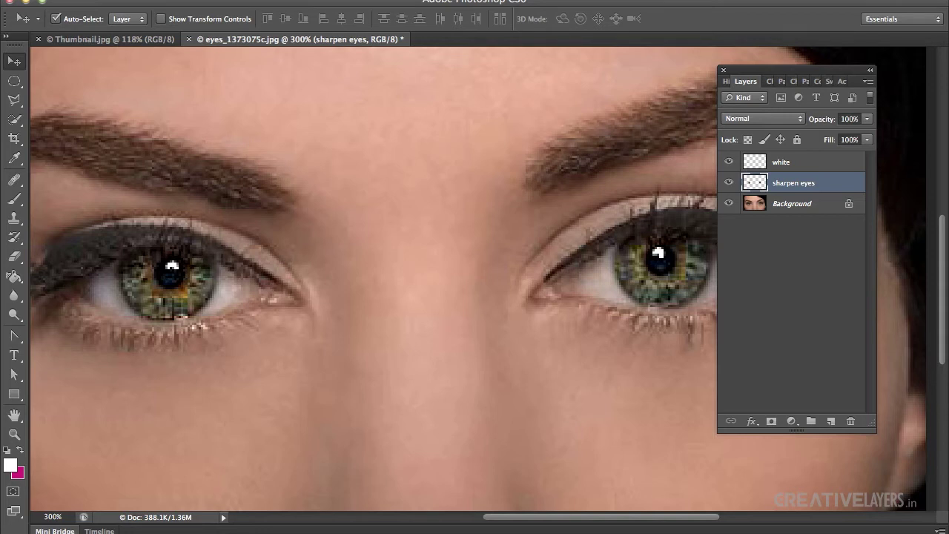
pyautogui.moveTo(866, 119); pyautogui.dragTo(850, 133)
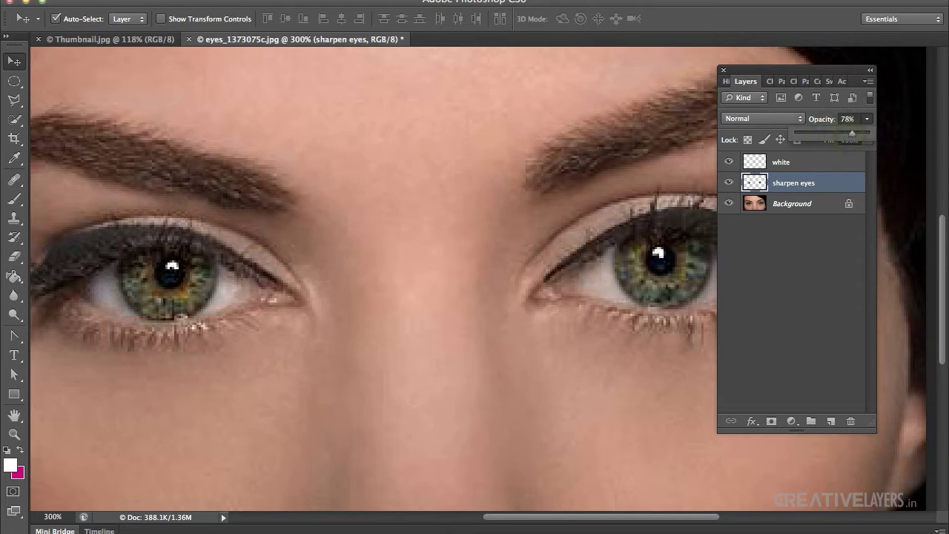
pyautogui.moveTo(852, 133); pyautogui.dragTo(868, 134)
# - Add a Curves adjustment masked to the irises from the sharpen eyes layer, raising the midtones and moving the black point inward
pyautogui.moveTo(806, 70); pyautogui.dragTo(864, 186)
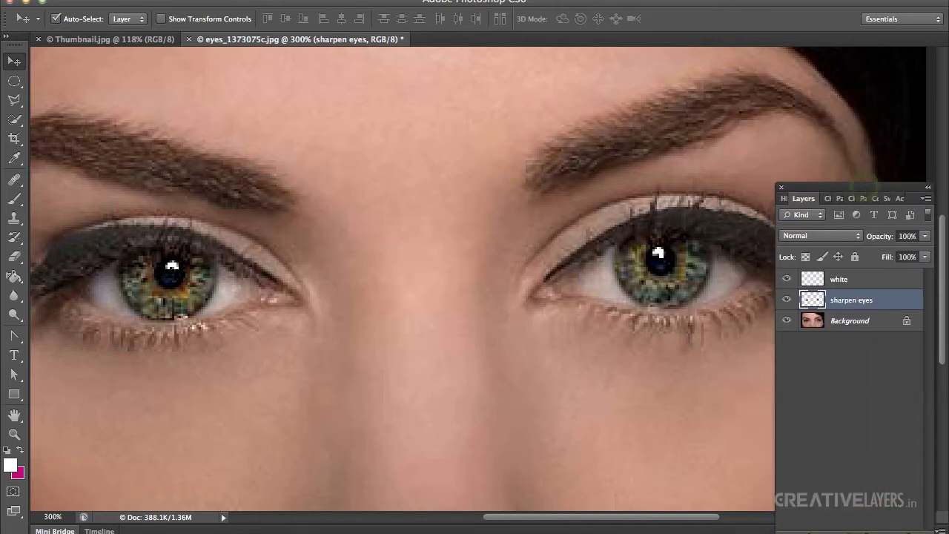
pyautogui.keyDown('ctrl'); pyautogui.click(812, 299); pyautogui.keyUp('ctrl')
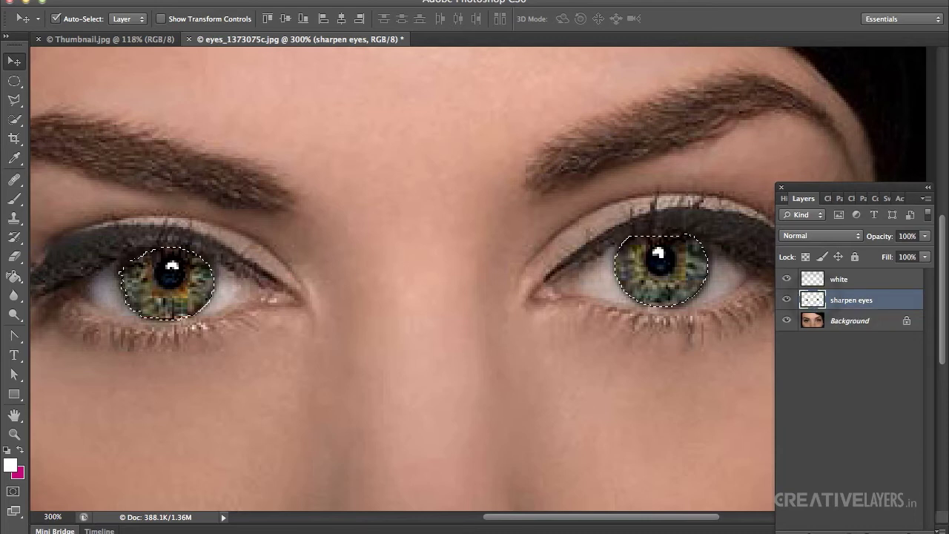
pyautogui.click(854, 530)
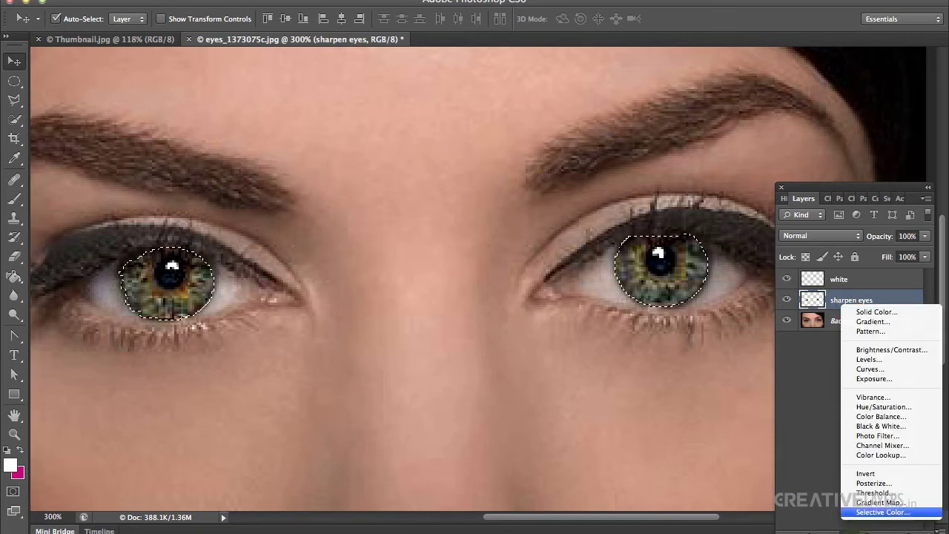
pyautogui.click(873, 368)
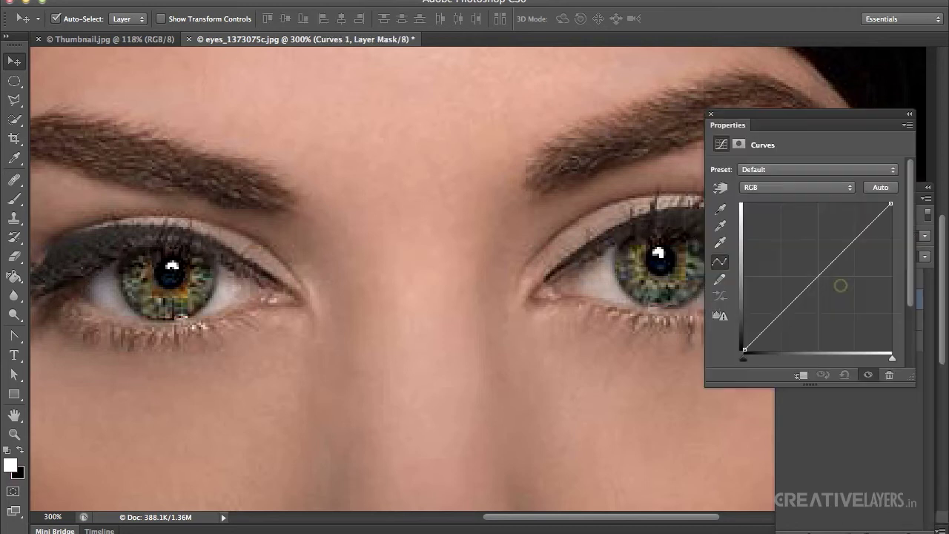
pyautogui.moveTo(815, 277); pyautogui.dragTo(815, 261)
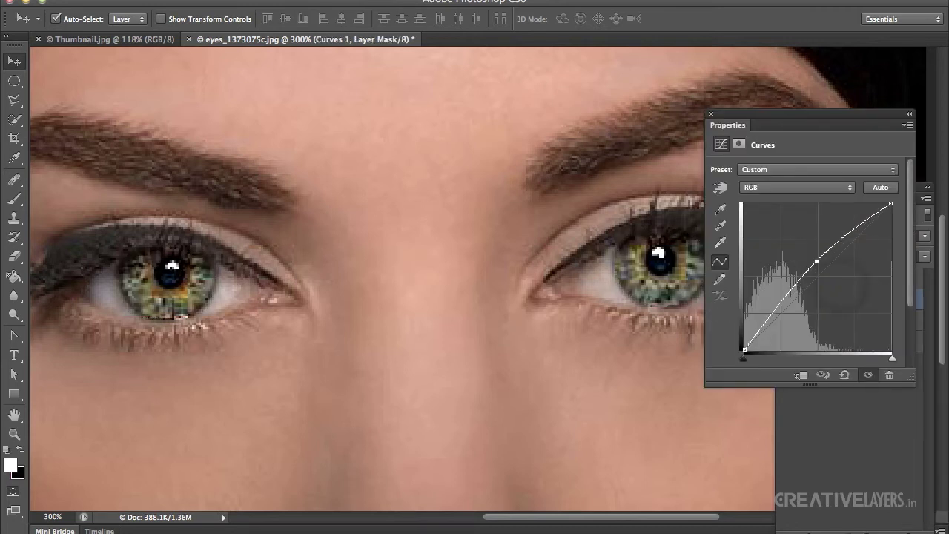
pyautogui.moveTo(745, 349); pyautogui.dragTo(760, 347)
pyautogui.moveTo(819, 263); pyautogui.dragTo(816, 261)
pyautogui.click(710, 115)
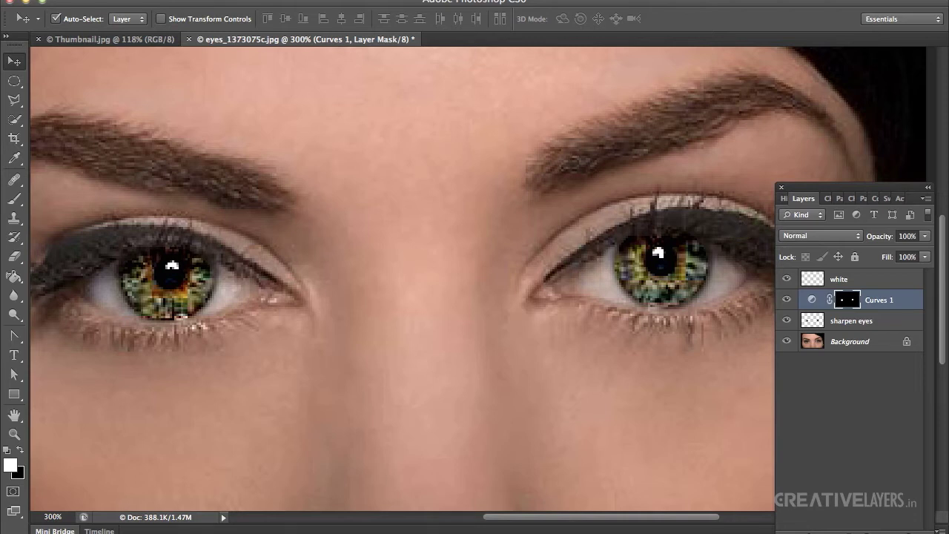
# - Create a new layer above the Curves adjustment and name it "highl/shad"
pyautogui.press('super+shift+n')
pyautogui.press('Return')
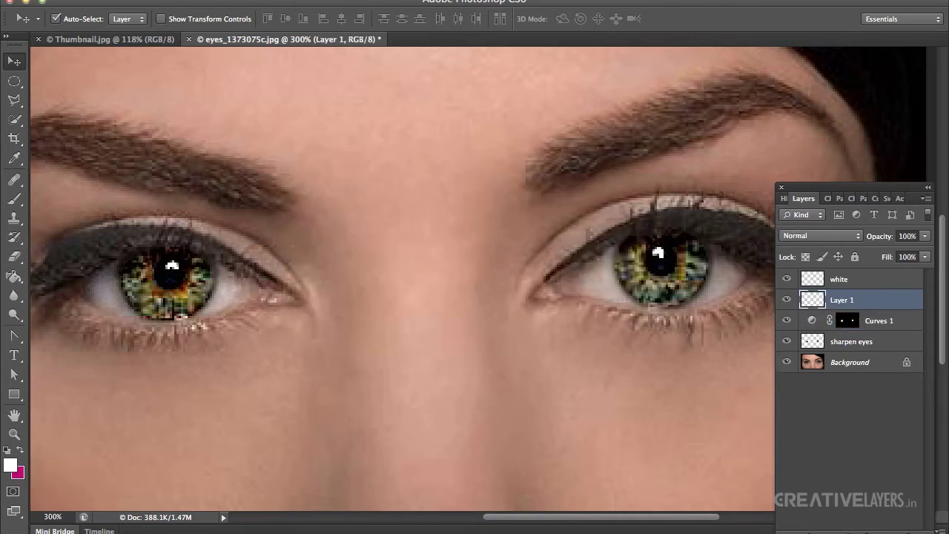
pyautogui.doubleClick(842, 301)
pyautogui.write('R')
pyautogui.write('igh')
pyautogui.write('l/shad')
pyautogui.press('Return')
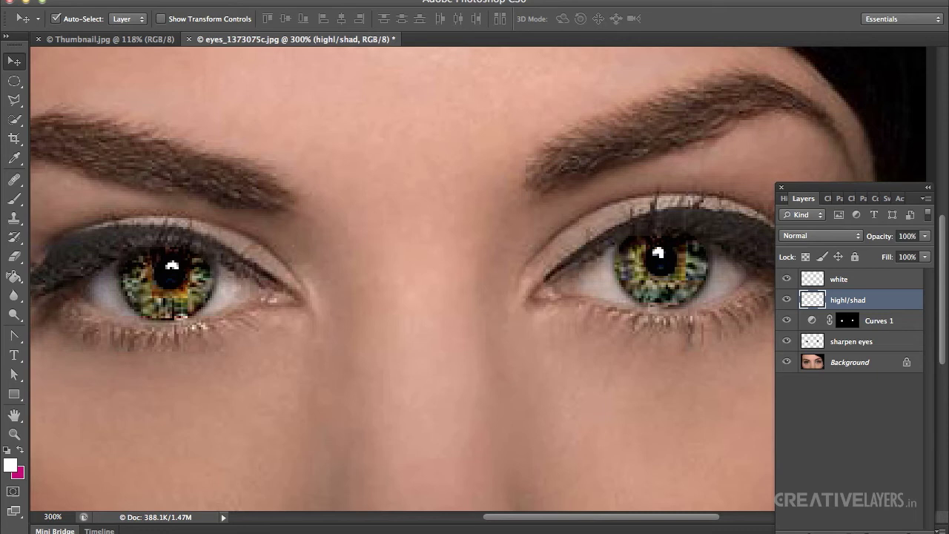
# - Fill the highl/shad layer with a neutral gray of 50% brightness and move the white layer directly above the Background
pyautogui.click(10, 465)
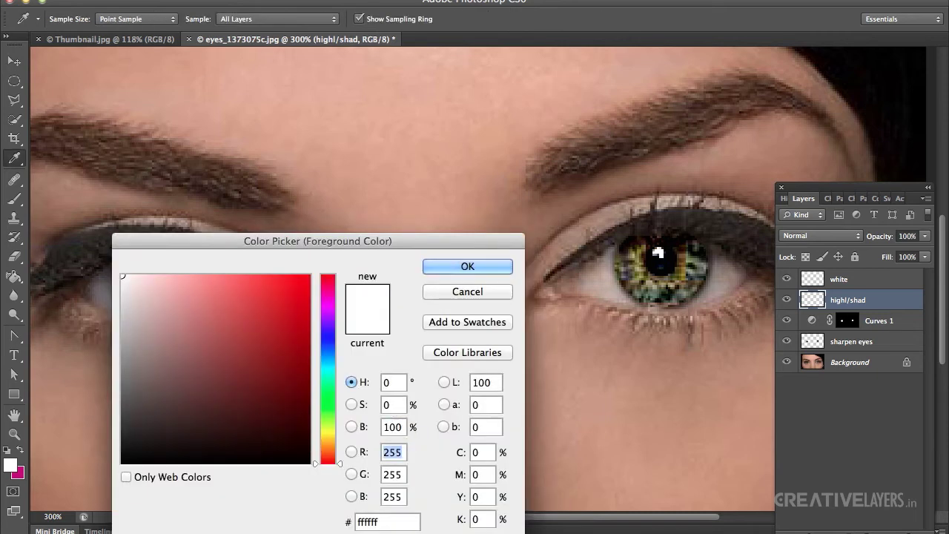
pyautogui.moveTo(399, 430); pyautogui.dragTo(352, 428)
pyautogui.write('505')
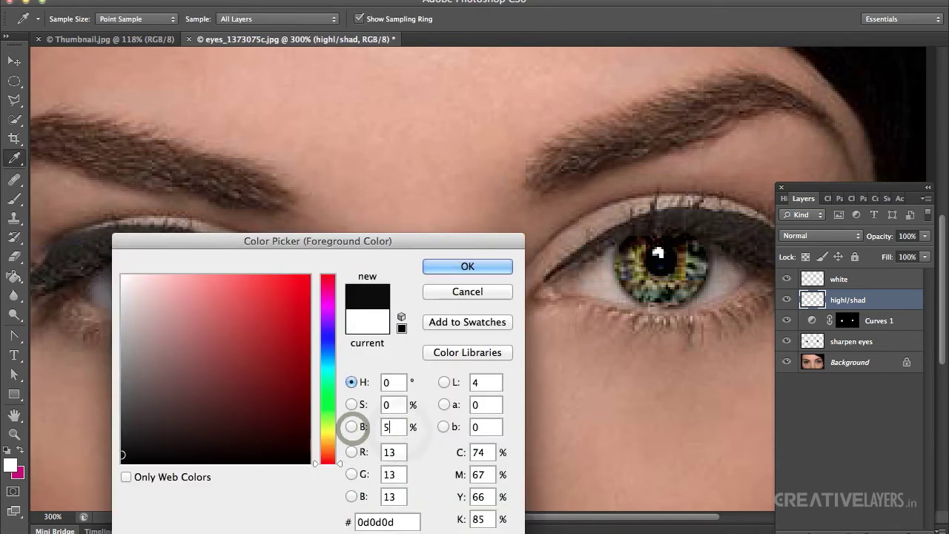
pyautogui.press('Return')
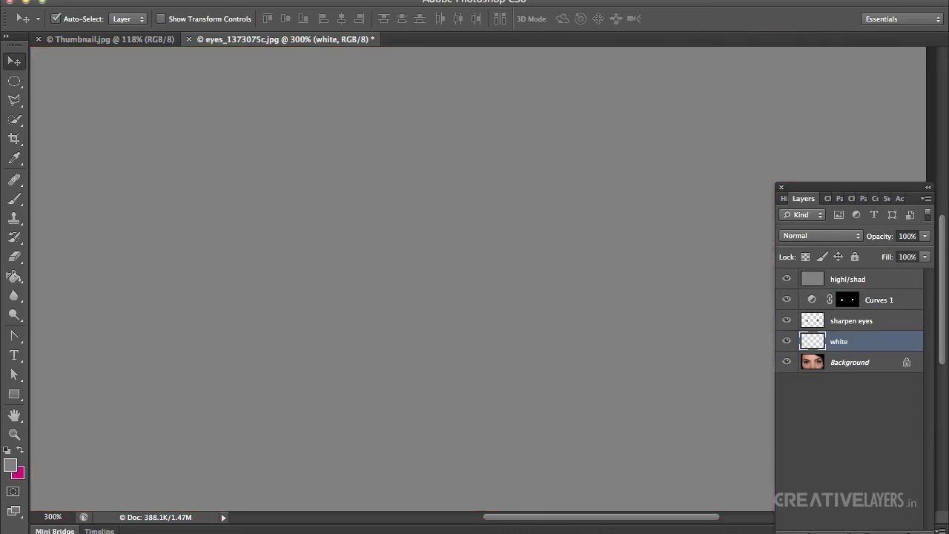
# - Set the highl/shad layer's blend mode to Soft Light
pyautogui.click(847, 278)
pyautogui.click(819, 235)
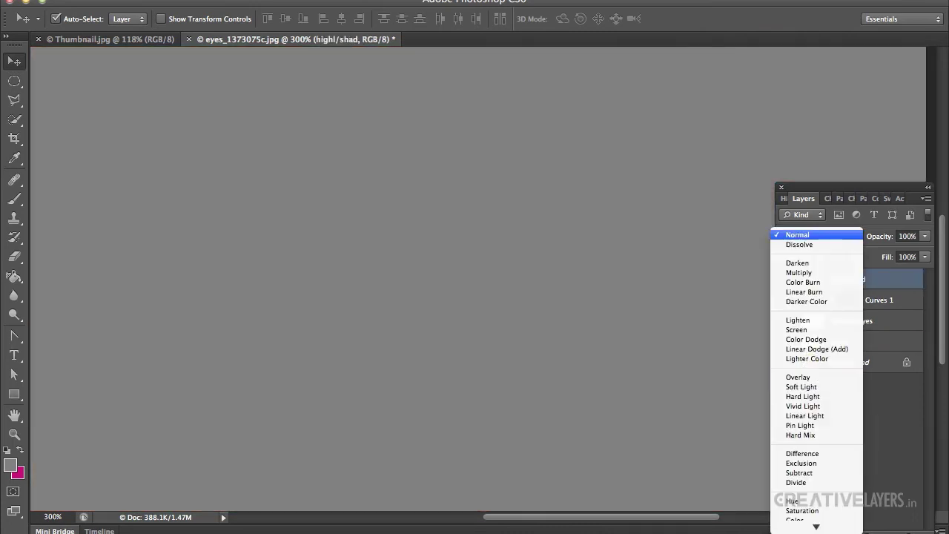
pyautogui.click(797, 386)
pyautogui.click(14, 296)
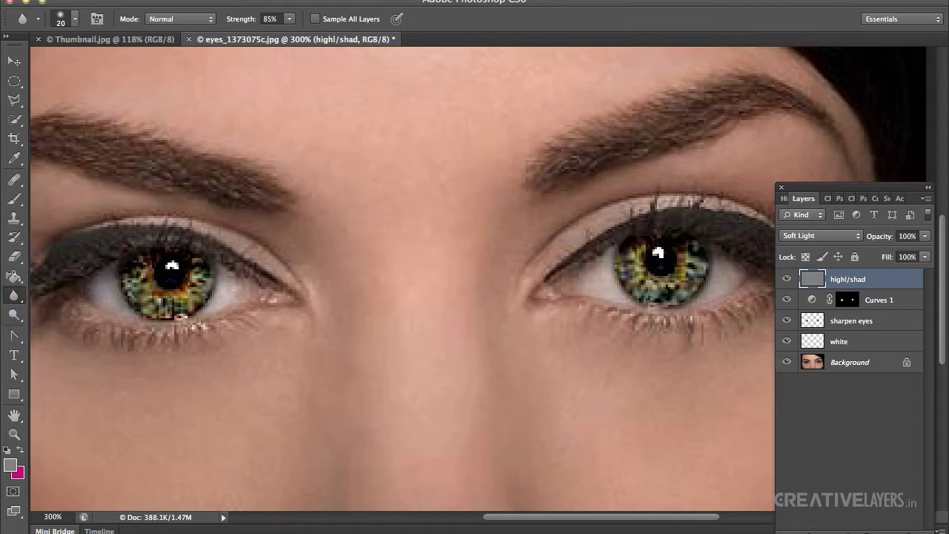
pyautogui.press('[')
pyautogui.press('[')
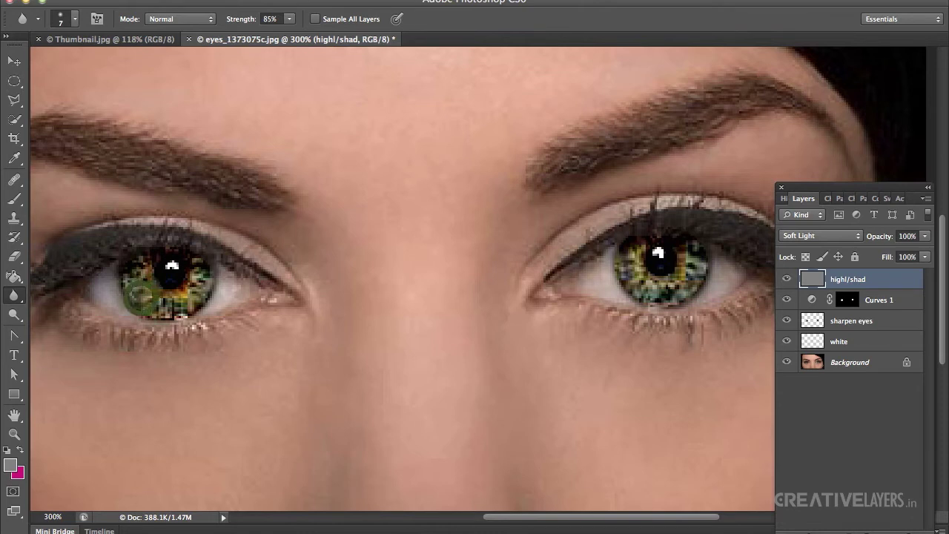
pyautogui.moveTo(140, 296); pyautogui.dragTo(148, 306)
pyautogui.click(289, 19)
pyautogui.moveTo(294, 34); pyautogui.dragTo(299, 34)
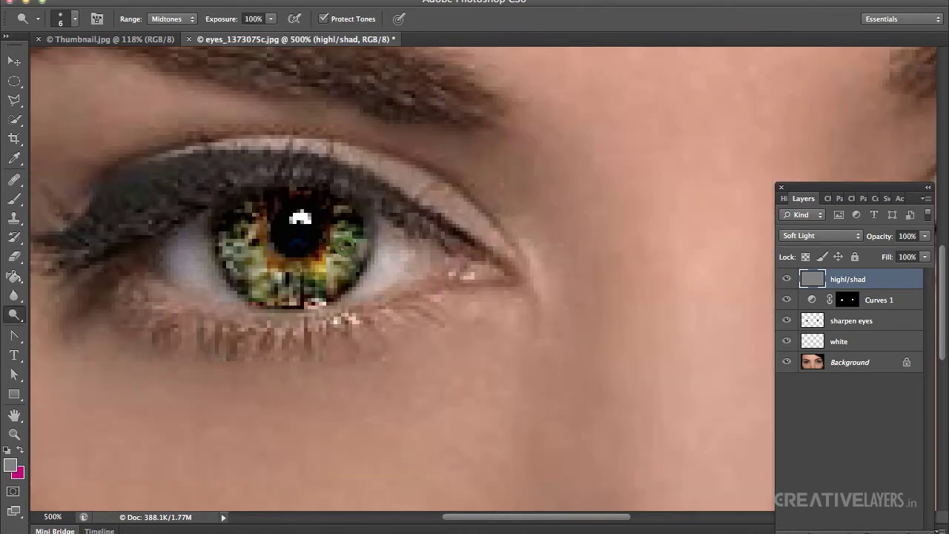
# - Dodge the light streaks of the photo's left-hand iris on the highl/shad layer, using Midtones, 100% exposure and a brush down to size 2
pyautogui.moveTo(347, 241)
pyautogui.mouseDown()
pyautogui.moveTo(327, 268)
pyautogui.moveTo(266, 276)
pyautogui.moveTo(236, 255)
pyautogui.moveTo(261, 271)
pyautogui.mouseUp()
pyautogui.press('[')
pyautogui.press('[')
pyautogui.press('[')
pyautogui.press('[')
pyautogui.press(']')
pyautogui.press(']')
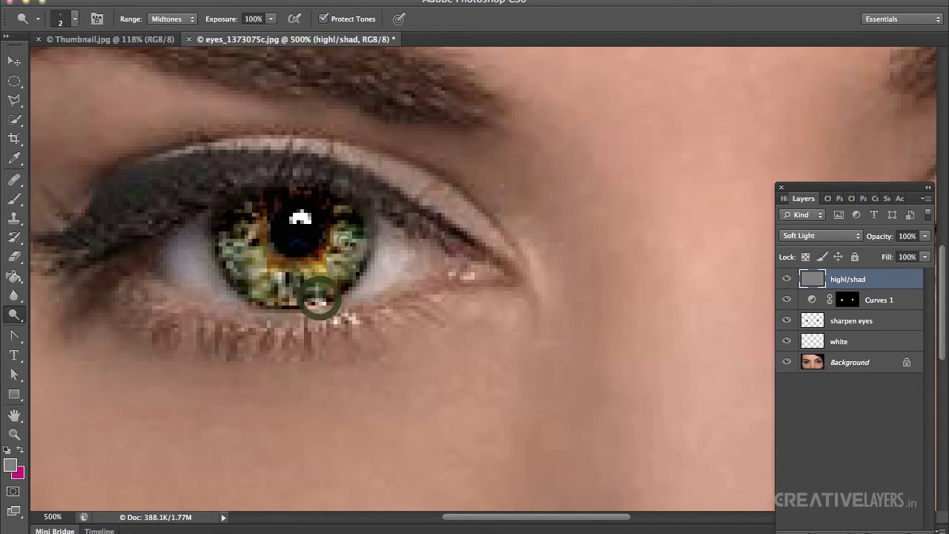
pyautogui.click(238, 229)
pyautogui.click(239, 229)
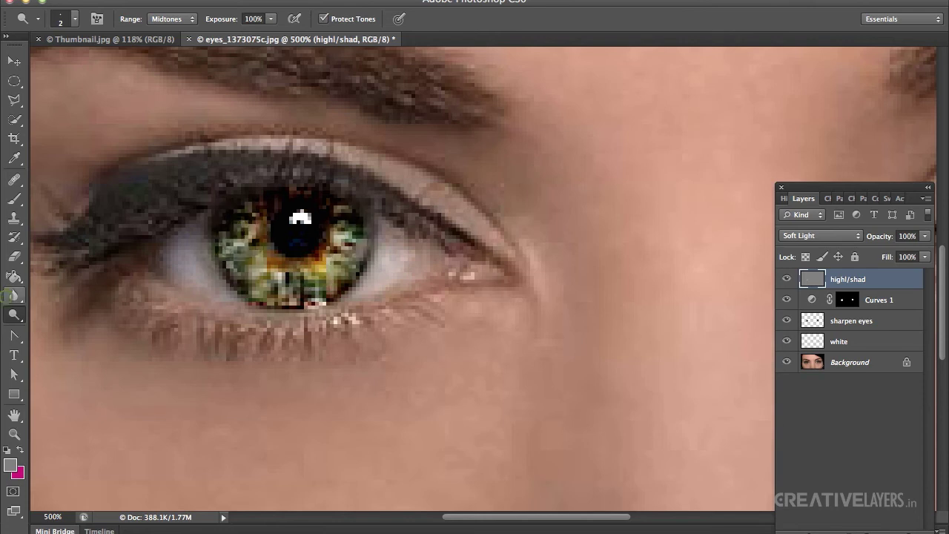
# - Burn the dark areas and rim of the left-hand iris with Midtones at 50% exposure, reducing the brush from size 4 to 2
pyautogui.click(15, 314)
pyautogui.click(72, 324)
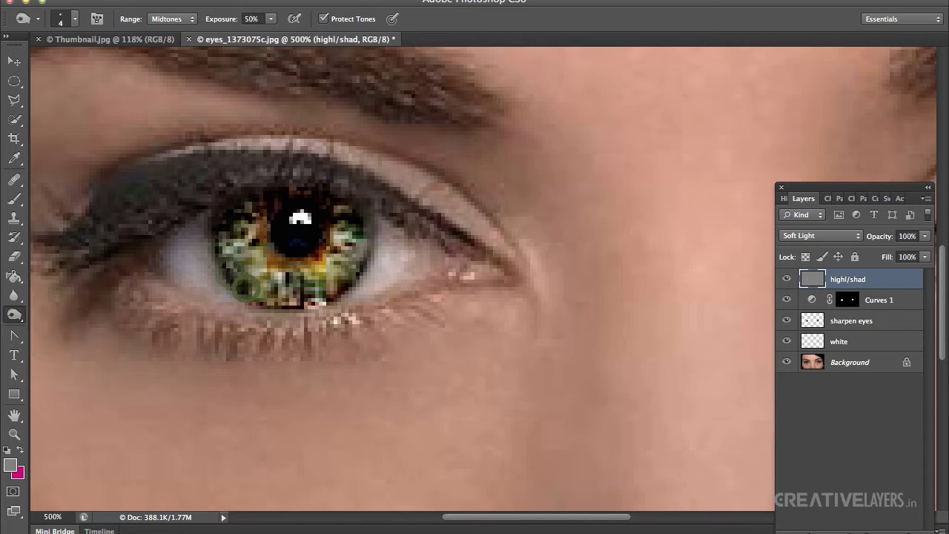
pyautogui.moveTo(349, 283)
pyautogui.mouseDown()
pyautogui.moveTo(339, 288)
pyautogui.moveTo(359, 286)
pyautogui.mouseUp()
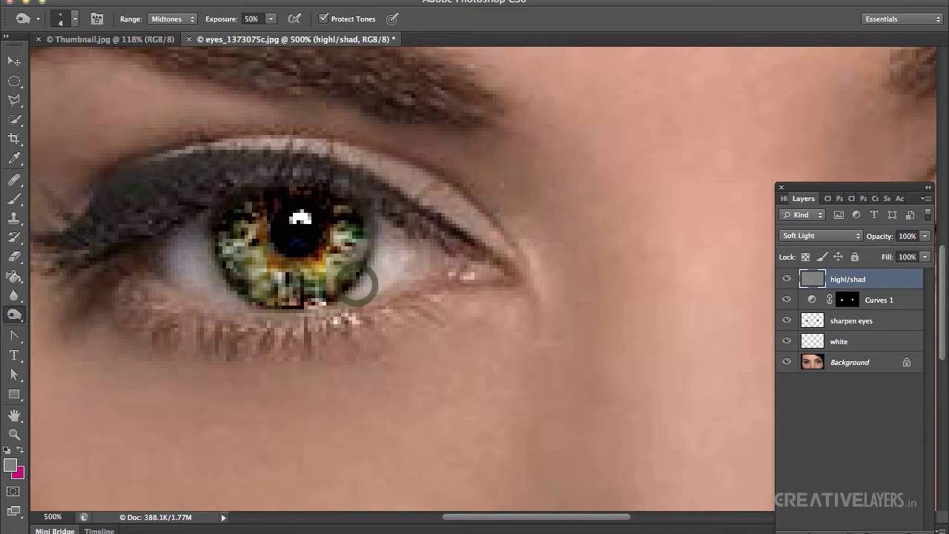
pyautogui.press('[')
pyautogui.press('[')
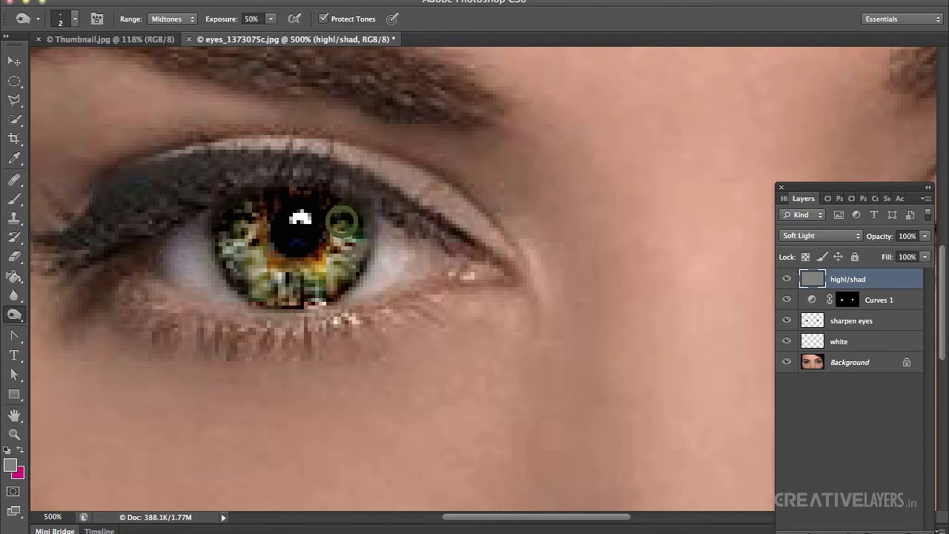
pyautogui.moveTo(341, 222)
pyautogui.mouseDown()
pyautogui.moveTo(358, 256)
pyautogui.moveTo(330, 252)
pyautogui.moveTo(330, 292)
pyautogui.moveTo(299, 263)
pyautogui.moveTo(288, 274)
pyautogui.moveTo(251, 245)
pyautogui.mouseUp()
pyautogui.click(225, 270)
pyautogui.click(226, 270)
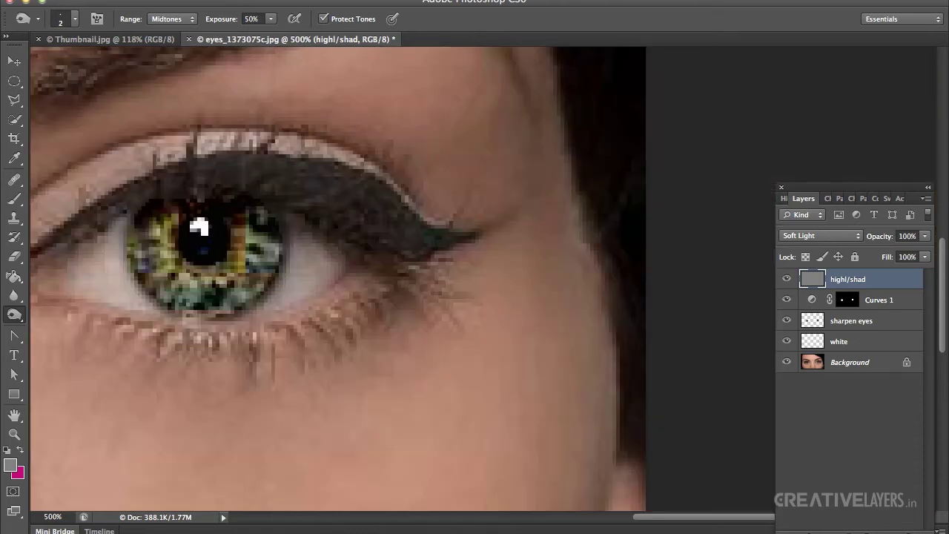
# - Burn the dark areas and outer edge of the right-hand iris at 50% exposure, enlarging the brush to size 4 for the edge
pyautogui.moveTo(230, 286)
pyautogui.mouseDown()
pyautogui.moveTo(174, 271)
pyautogui.moveTo(222, 284)
pyautogui.moveTo(169, 281)
pyautogui.mouseUp()
pyautogui.press(']')
pyautogui.press(']')
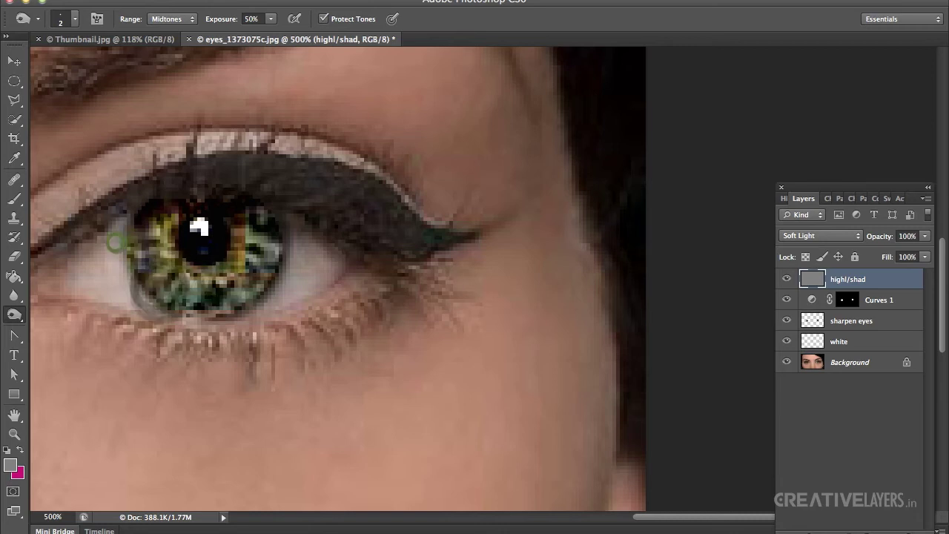
pyautogui.click(130, 252)
# - Dodge the bright areas around the right-hand pupil with Midtones at 100% exposure, finishing with a size 2 brush, and view the photo at 100%
pyautogui.rightClick(13, 313)
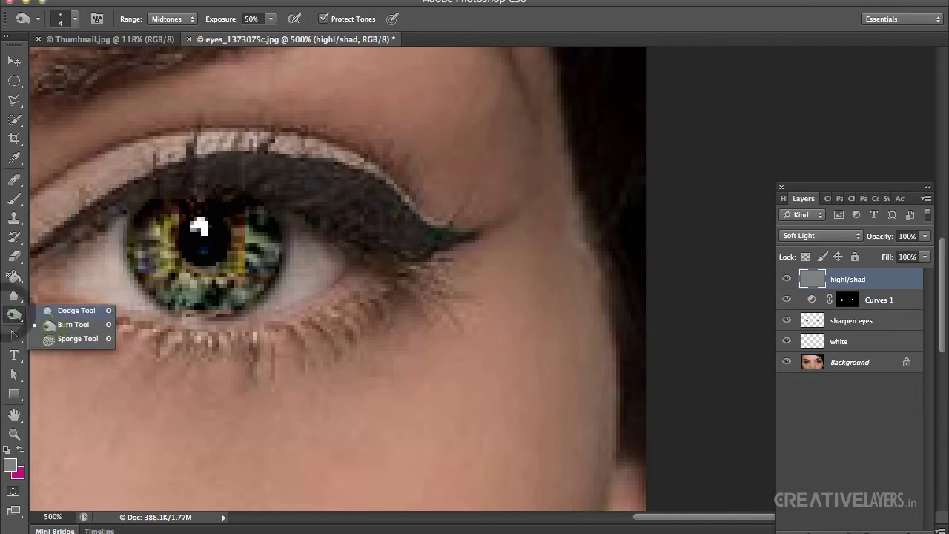
pyautogui.click(74, 312)
pyautogui.press(']')
pyautogui.press(']')
pyautogui.press(']')
pyautogui.moveTo(165, 235); pyautogui.dragTo(166, 262)
pyautogui.press('[')
pyautogui.press('[')
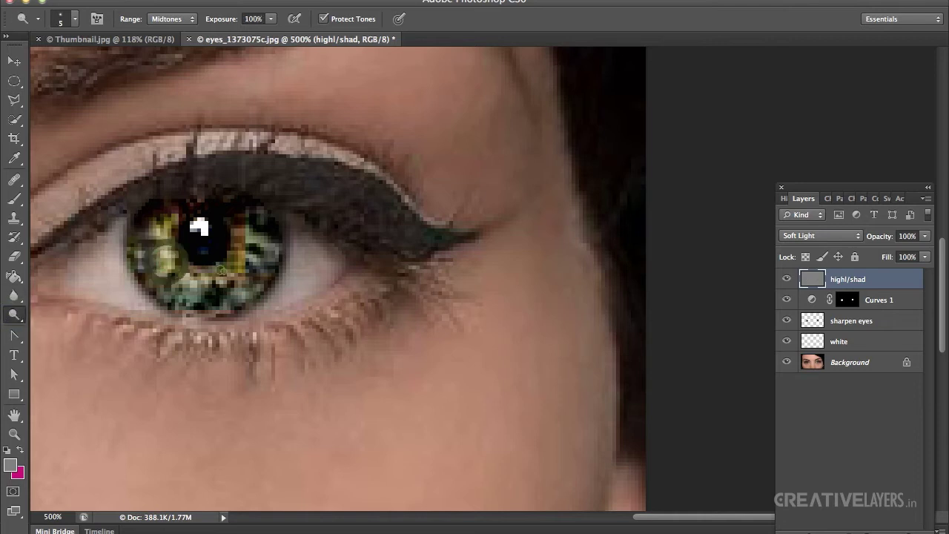
pyautogui.press('[')
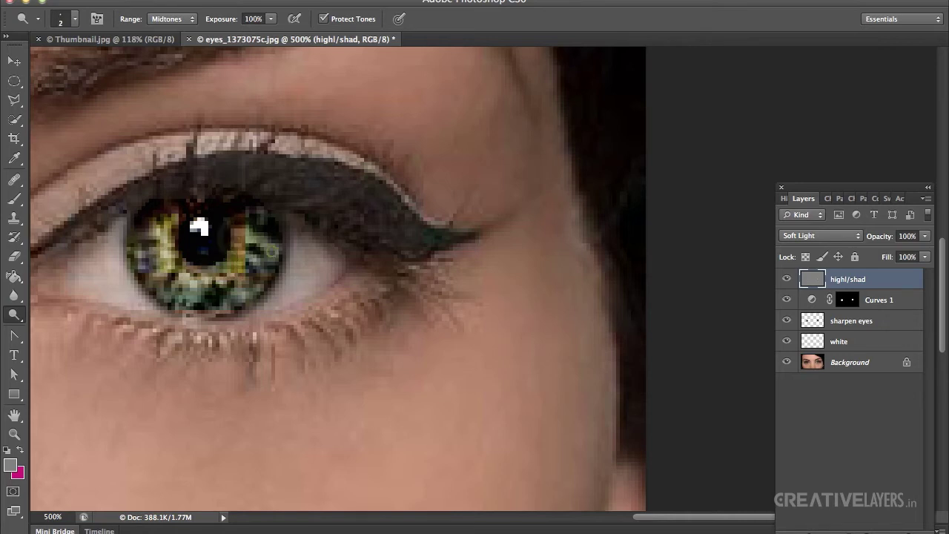
pyautogui.moveTo(243, 267); pyautogui.dragTo(238, 245)
pyautogui.moveTo(161, 261); pyautogui.dragTo(161, 229)
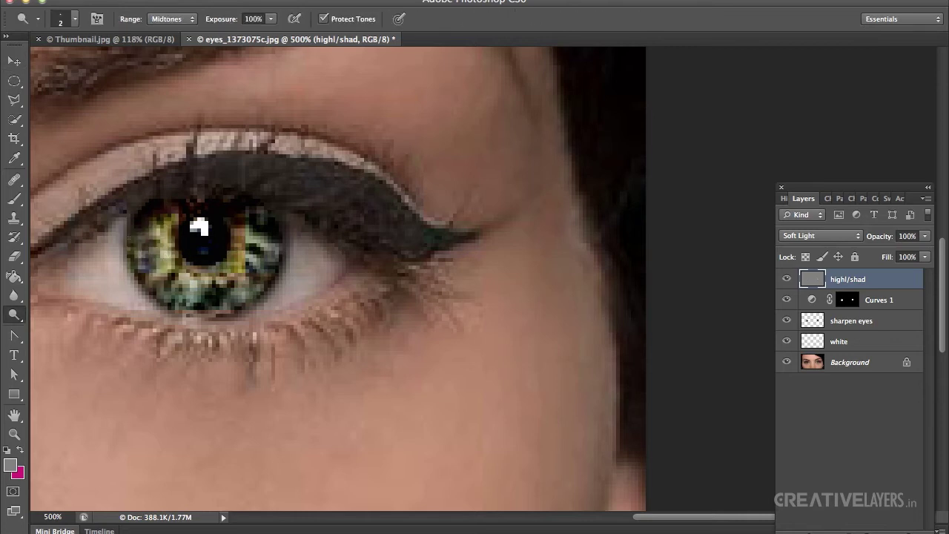
pyautogui.press('super+1')
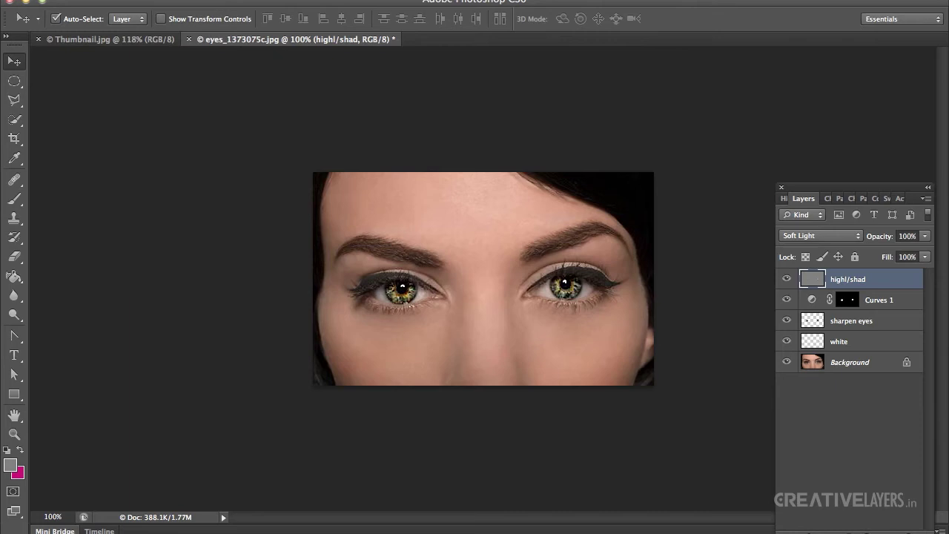
# - Create a new layer named "white glow" above the highl/shad layer, in Normal mode at 100% opacity
pyautogui.moveTo(787, 279)
pyautogui.mouseDown()
pyautogui.moveTo(787, 339)
pyautogui.moveTo(780, 279)
pyautogui.mouseUp()
pyautogui.press('super+plus')
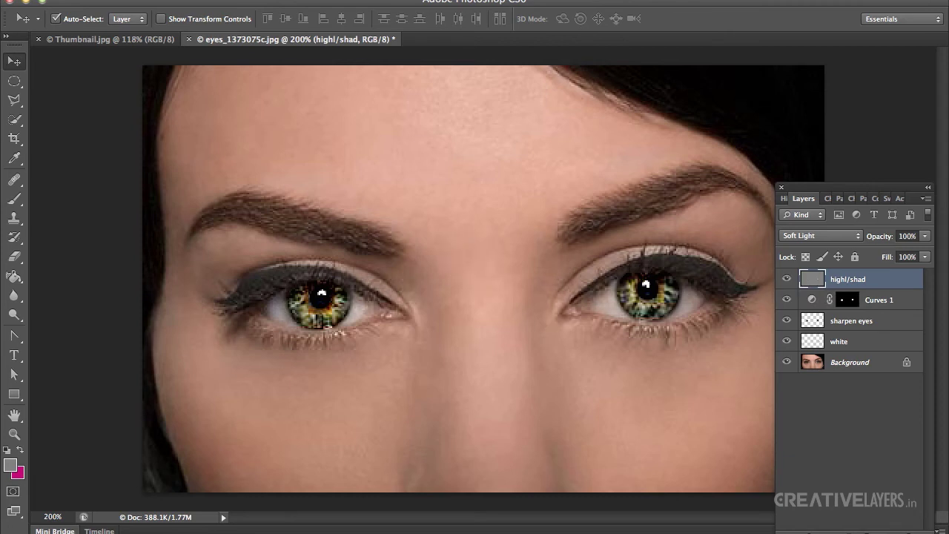
pyautogui.press('super+shift+n')
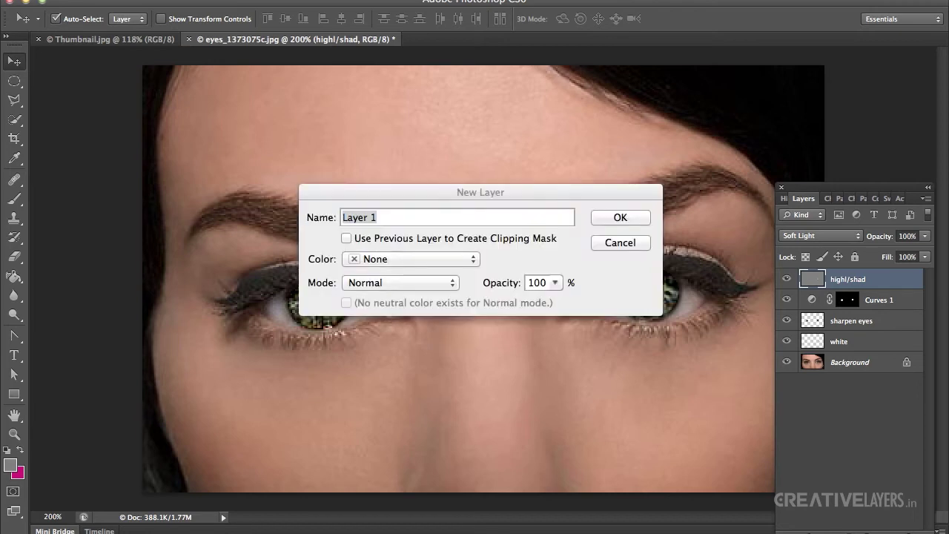
pyautogui.write('white glow')
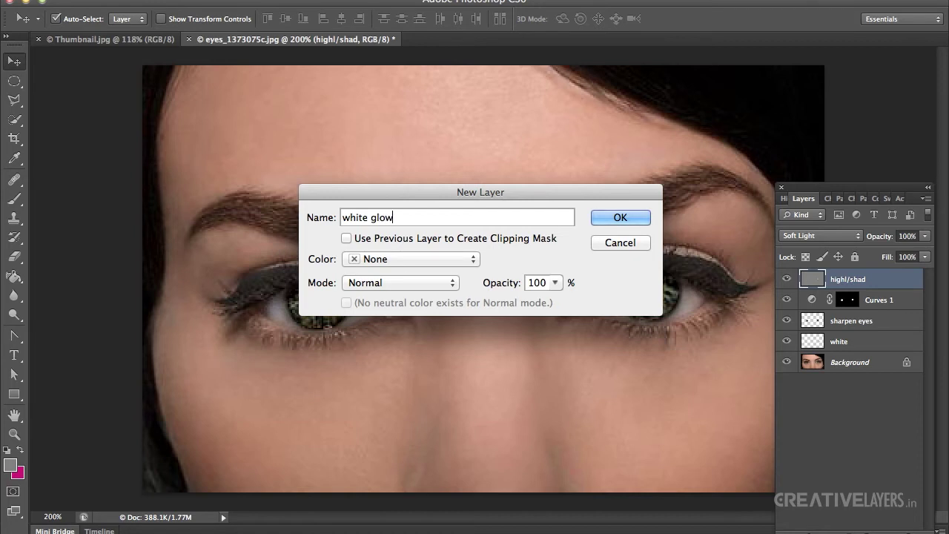
pyautogui.press('Return')
# - Paint a white arc around the lower half of the right-hand pupil on the white glow layer with the size 5 brush
pyautogui.press('super+equal')
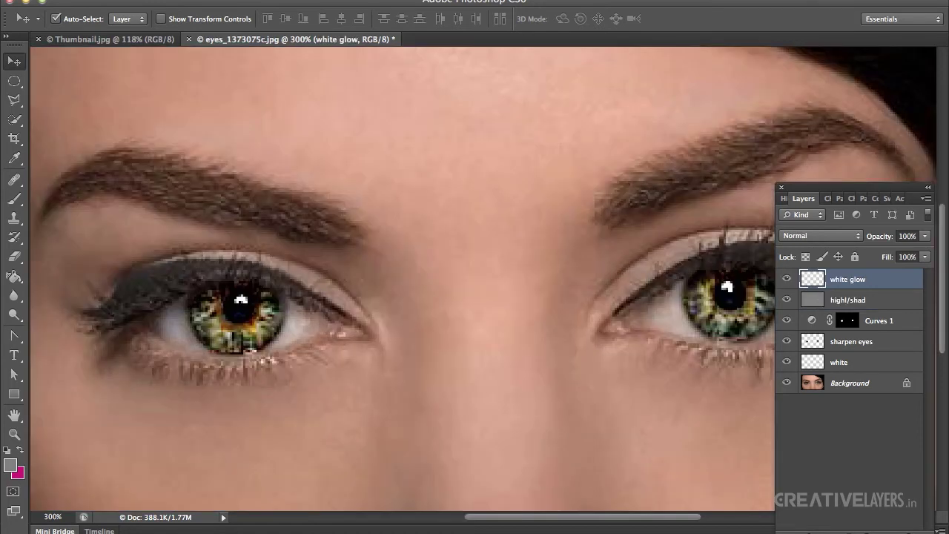
pyautogui.hscroll(5, 148, 193)
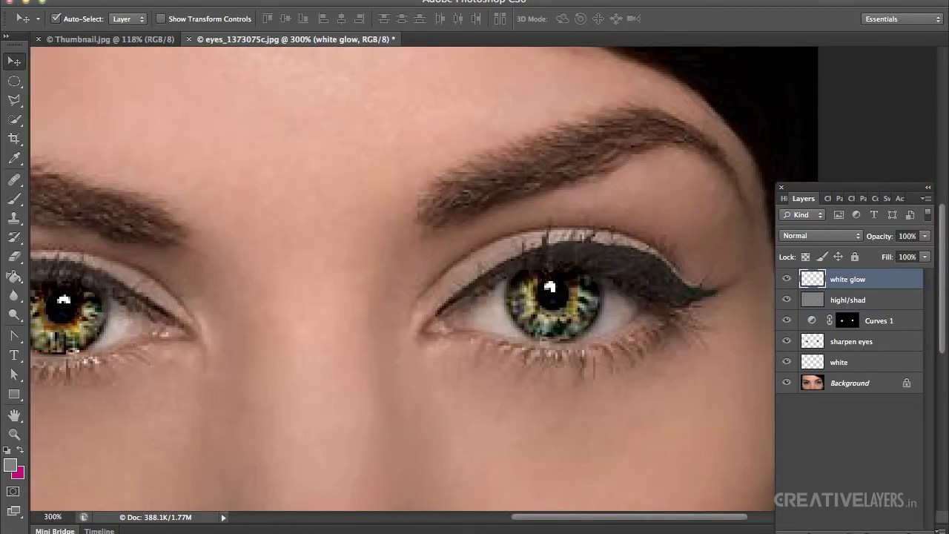
pyautogui.press('b')
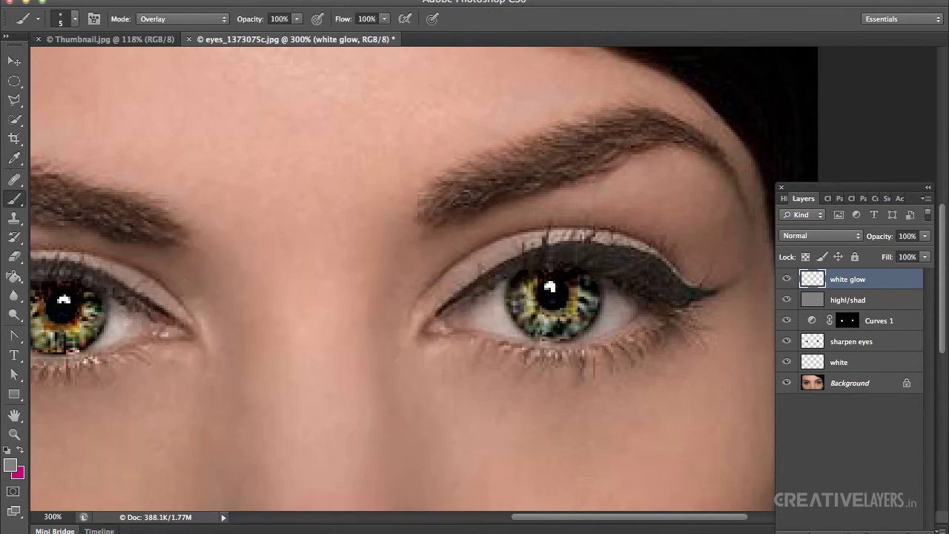
pyautogui.click(10, 465)
pyautogui.moveTo(208, 294); pyautogui.dragTo(121, 274)
pyautogui.click(426, 266)
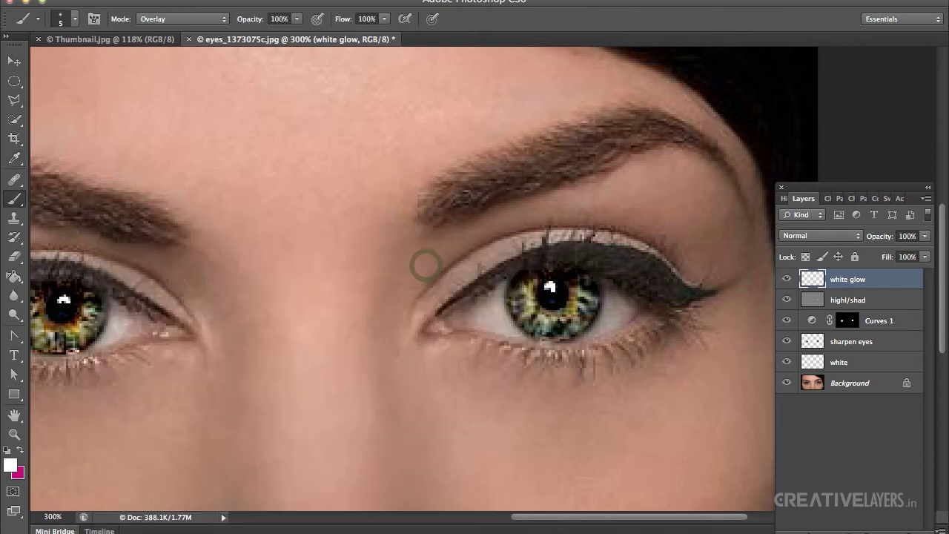
pyautogui.moveTo(528, 292); pyautogui.dragTo(575, 295)
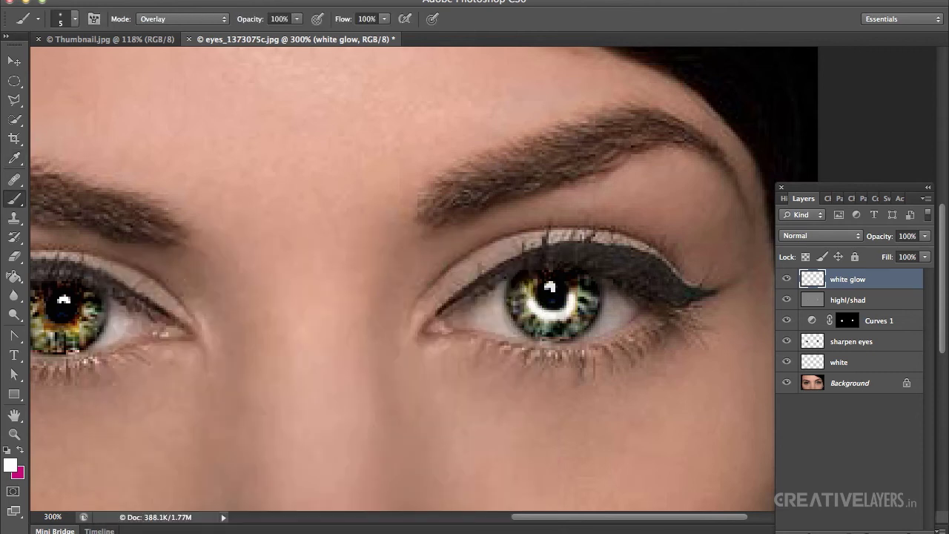
# - Set the white glow layer's blend mode to Overlay and its opacity to 50%
pyautogui.press('v')
pyautogui.click(798, 236)
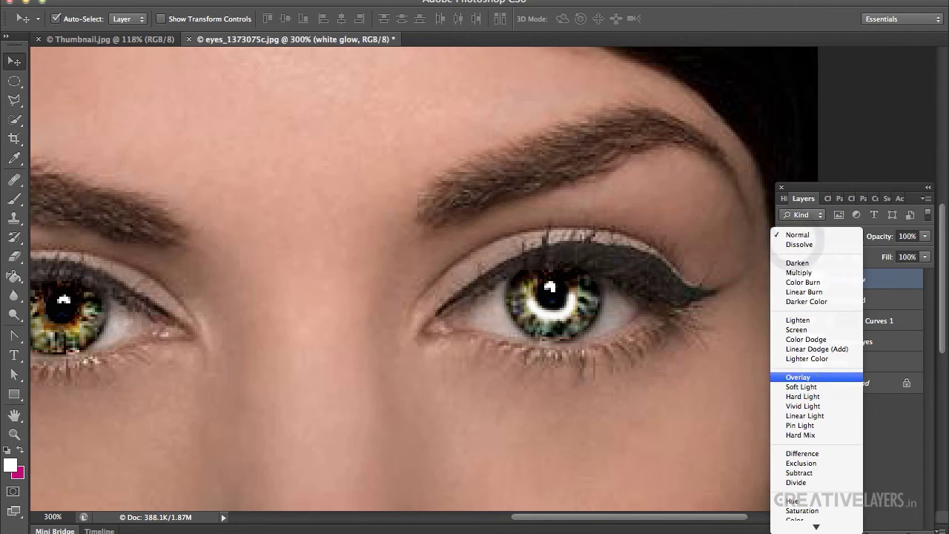
pyautogui.press('Return')
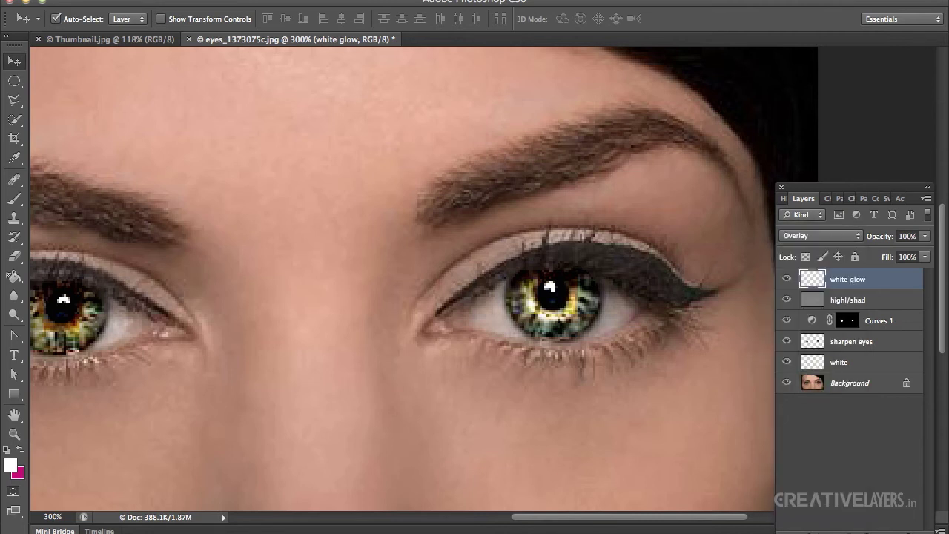
pyautogui.press('5')
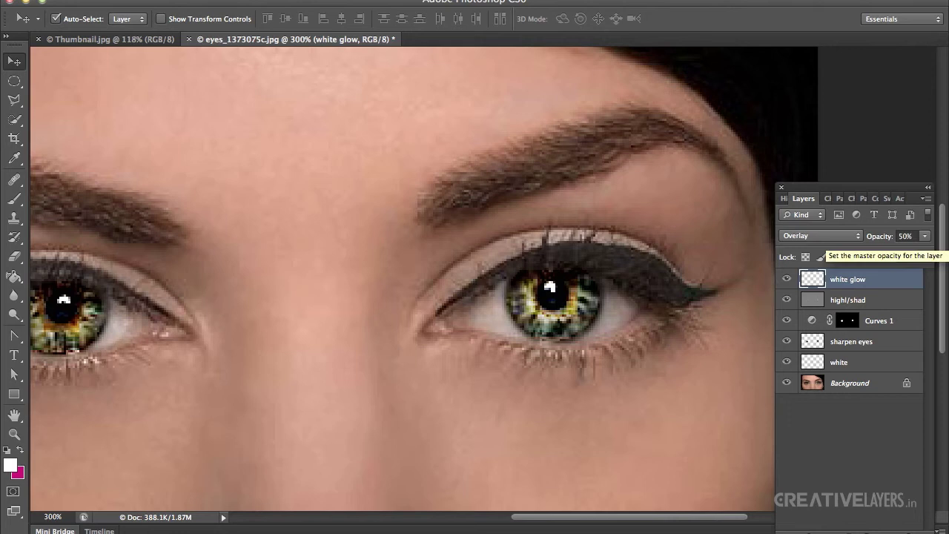
# - Duplicate the white glow layer and place the copied arc under the pupil of the left-hand eye
pyautogui.hscroll(-3, 444, 279)
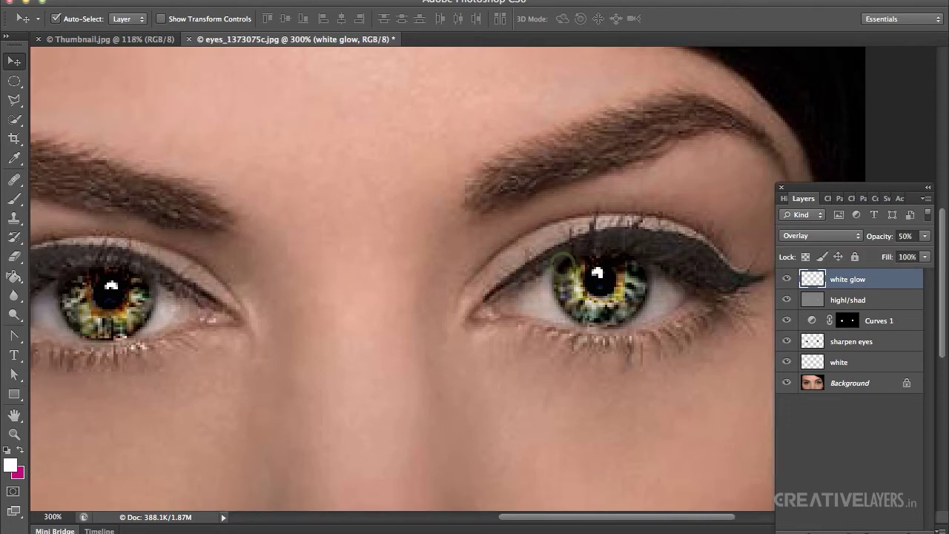
pyautogui.moveTo(535, 300); pyautogui.dragTo(197, 309)
pyautogui.moveTo(141, 280); pyautogui.dragTo(141, 280)
pyautogui.hotkey('ctrl', 'j')
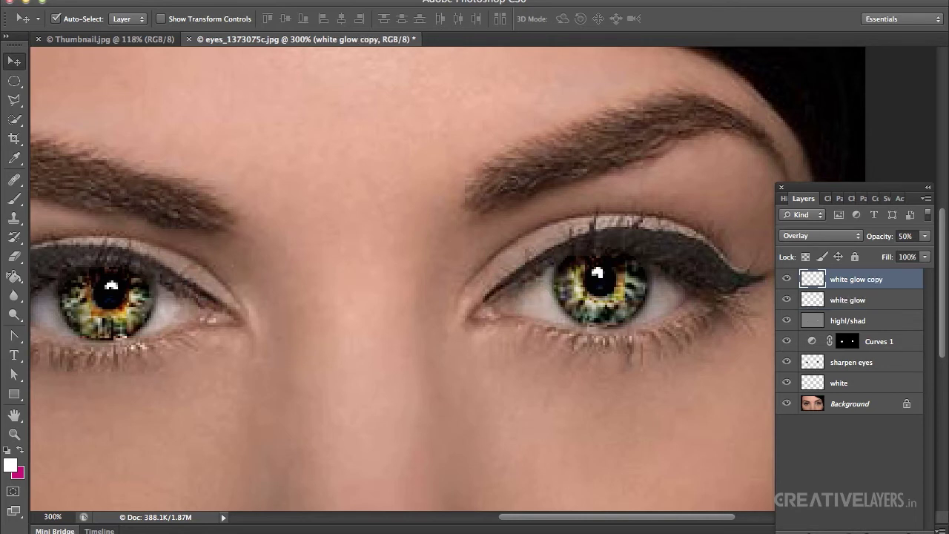
# - Group the two white glow layers and name the group "white glow"
pyautogui.keyDown('shift'); pyautogui.click(875, 300); pyautogui.keyUp('shift')
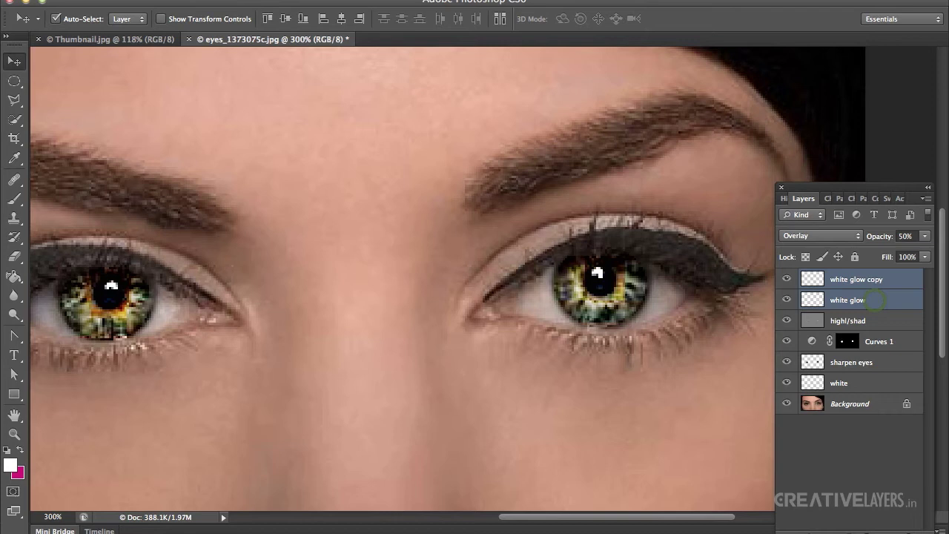
pyautogui.hotkey('ctrl', 'g')
pyautogui.doubleClick(845, 276)
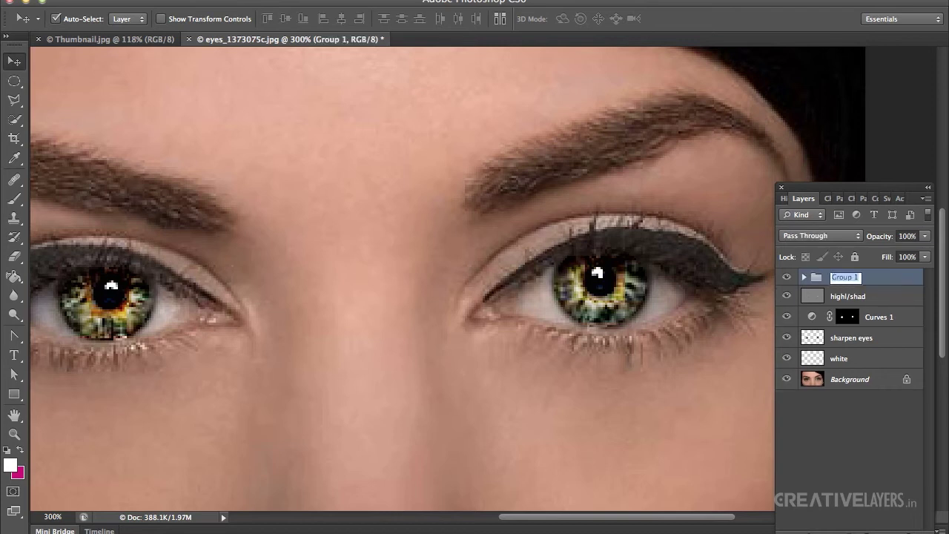
pyautogui.write('white glow')
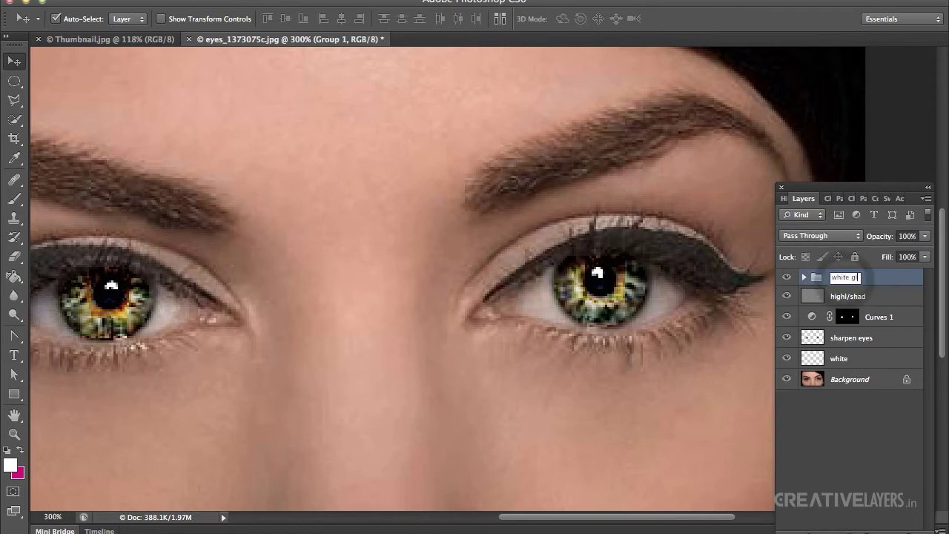
pyautogui.press('Return')
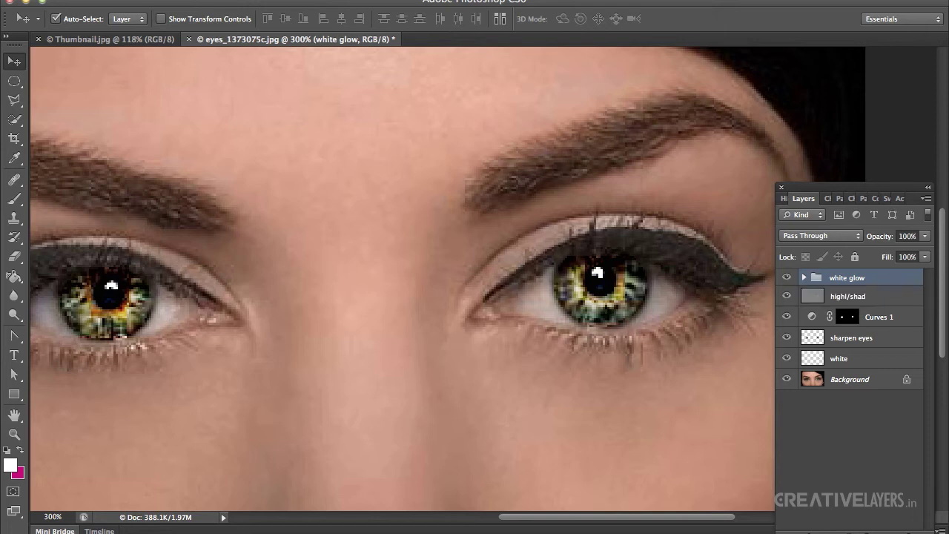
# - Add a Hue/Saturation adjustment masked to the irises from the sharpen eyes layer, with Colorize turned on
pyautogui.click(851, 338)
pyautogui.keyDown('ctrl'); pyautogui.click(813, 337); pyautogui.keyUp('ctrl')
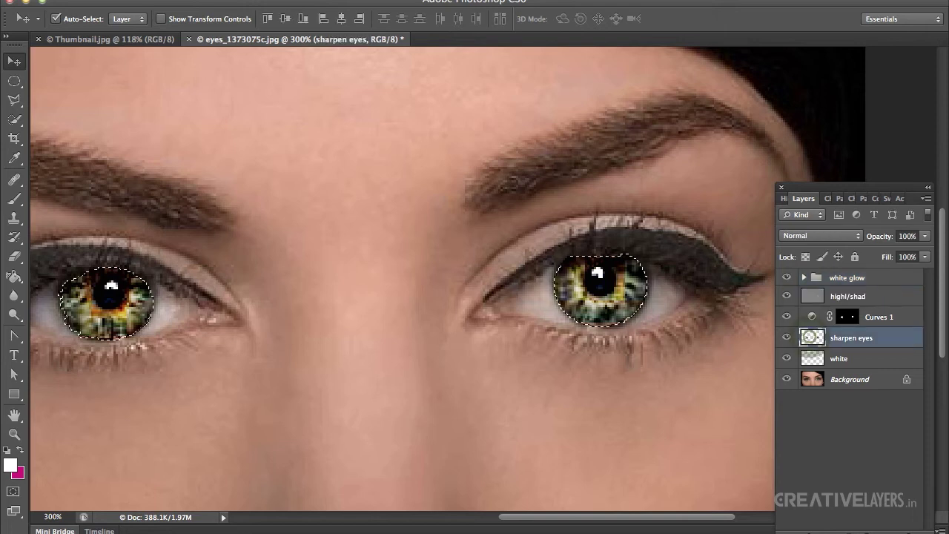
pyautogui.click(856, 531)
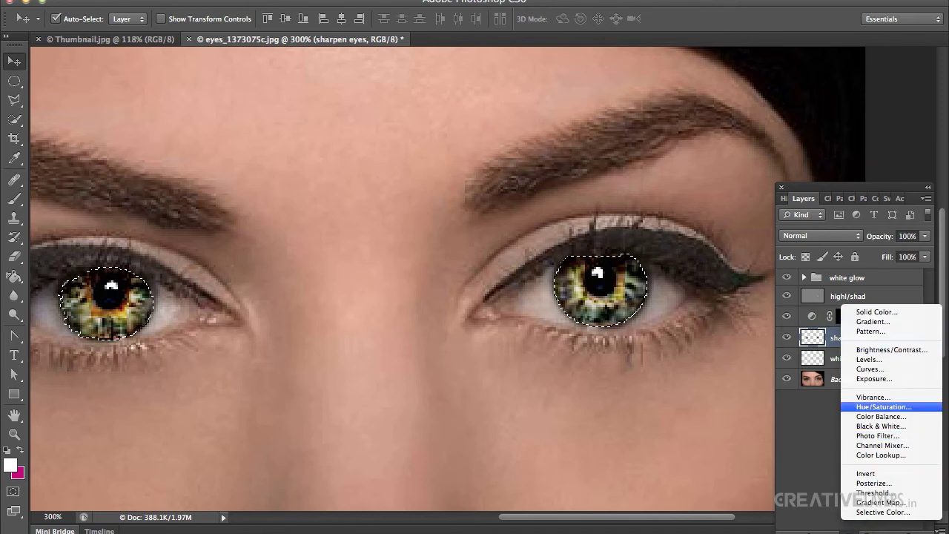
pyautogui.click(882, 406)
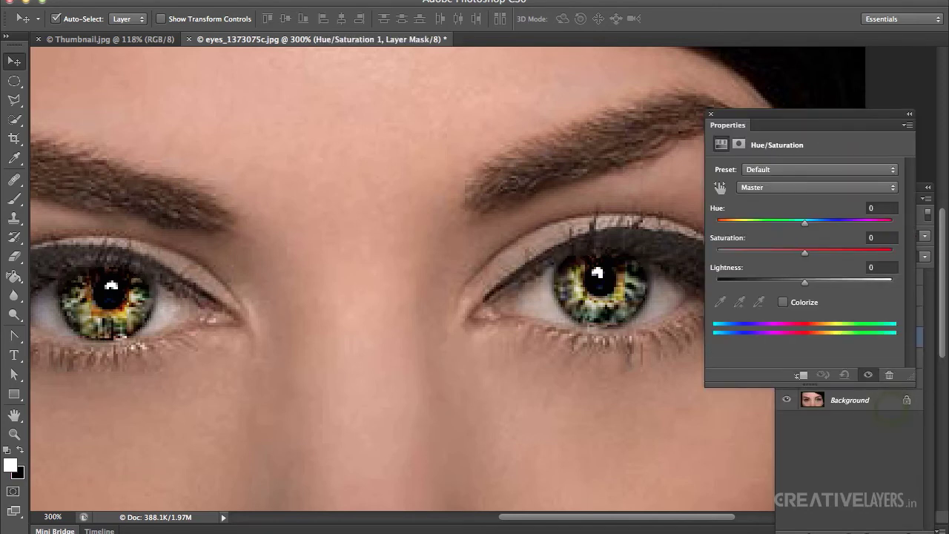
pyautogui.click(783, 302)
# - Tint the irises warm brown in the Hue/Saturation adjustment, with hue around 23 and saturation about 22
pyautogui.moveTo(718, 222); pyautogui.dragTo(725, 222)
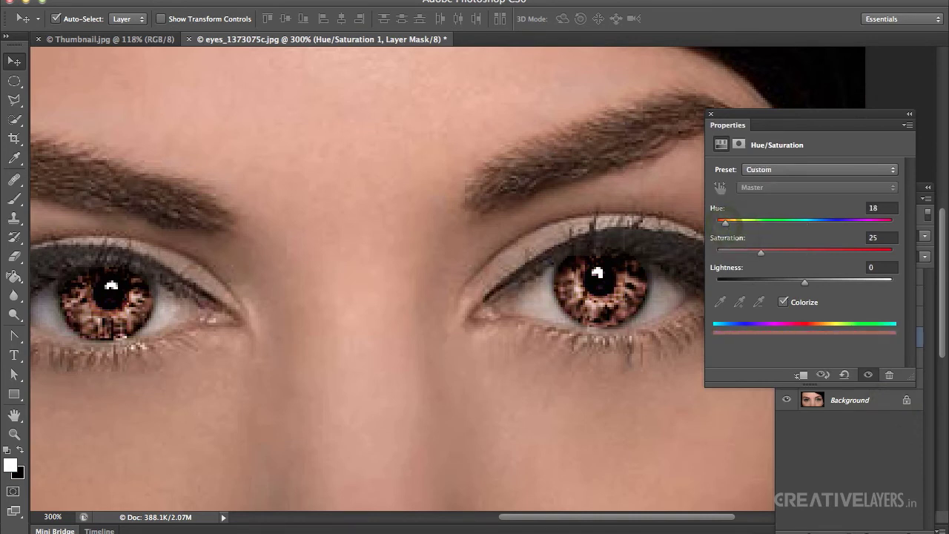
pyautogui.moveTo(768, 248); pyautogui.dragTo(755, 253)
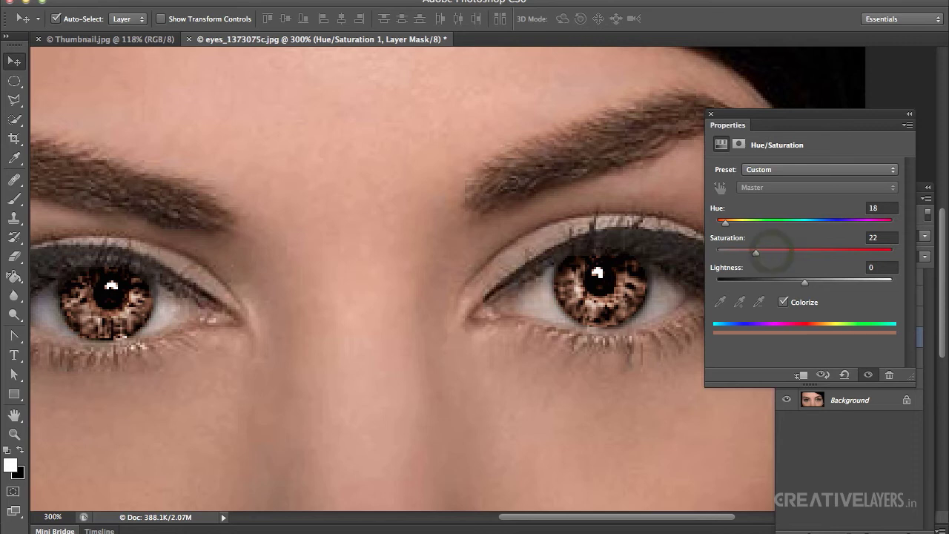
pyautogui.moveTo(724, 222); pyautogui.dragTo(727, 223)
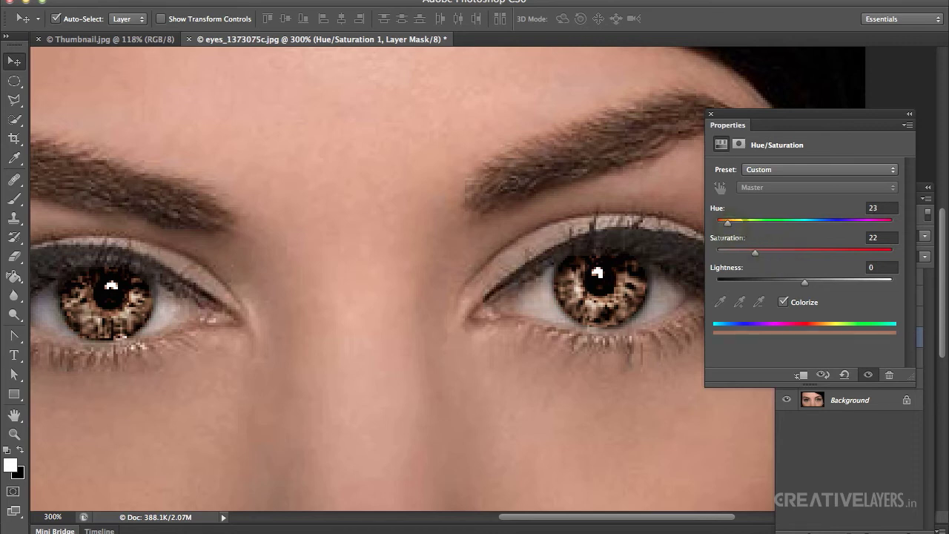
pyautogui.moveTo(755, 252); pyautogui.dragTo(759, 253)
pyautogui.moveTo(804, 282); pyautogui.dragTo(804, 283)
pyautogui.moveTo(727, 222); pyautogui.dragTo(726, 222)
pyautogui.moveTo(760, 253); pyautogui.dragTo(755, 253)
pyautogui.click(710, 113)
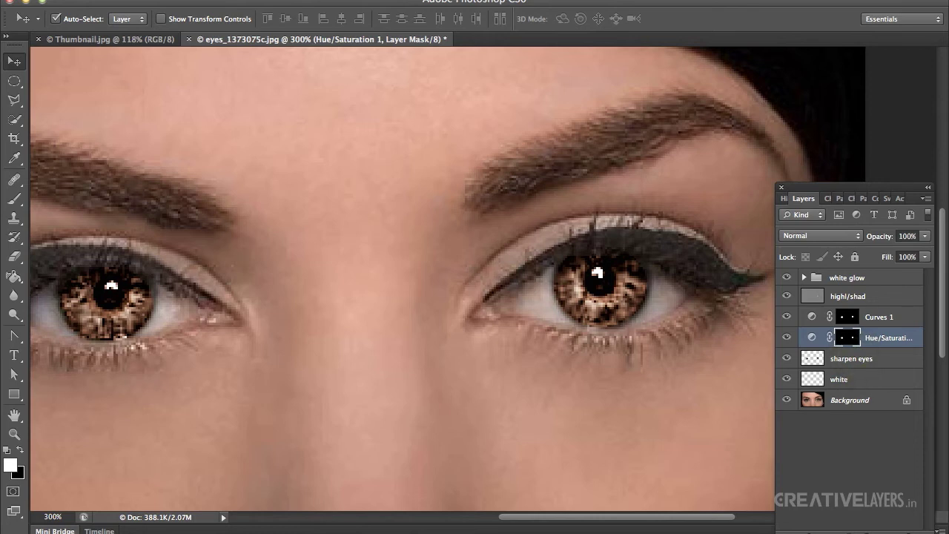
# - Compare the irises with and without the Hue/Saturation tint, and leave that adjustment layer hidden
pyautogui.press('super+minus')
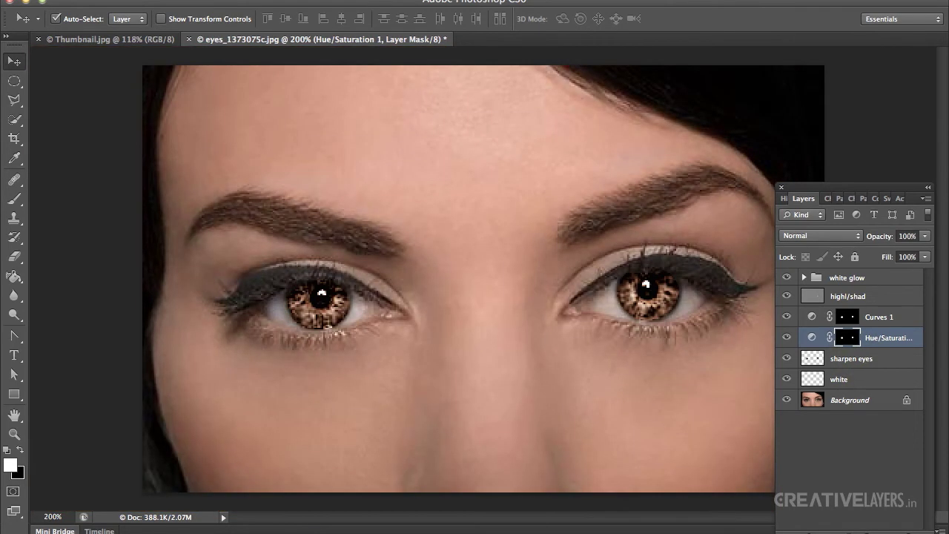
pyautogui.click(787, 337)
pyautogui.click(787, 337)
pyautogui.click(786, 338)
pyautogui.click(786, 337)
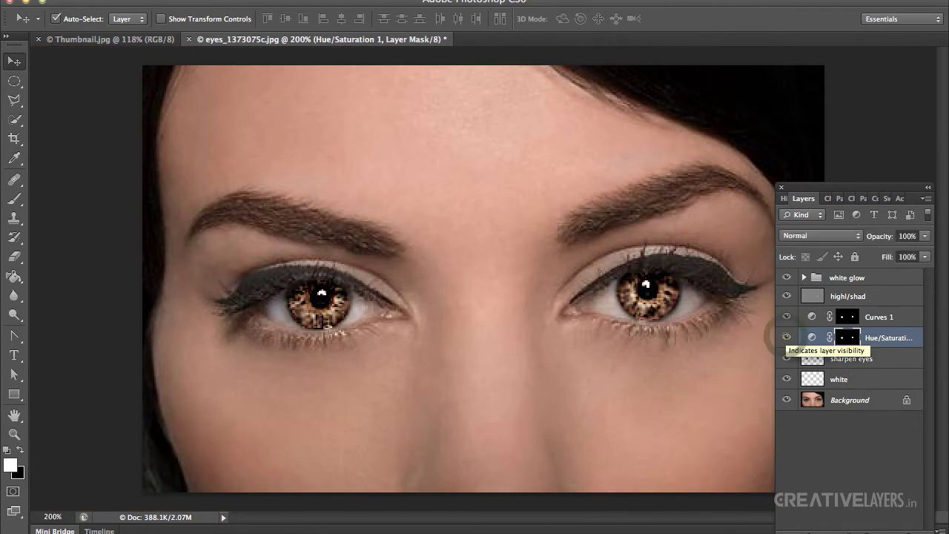
pyautogui.click(787, 337)
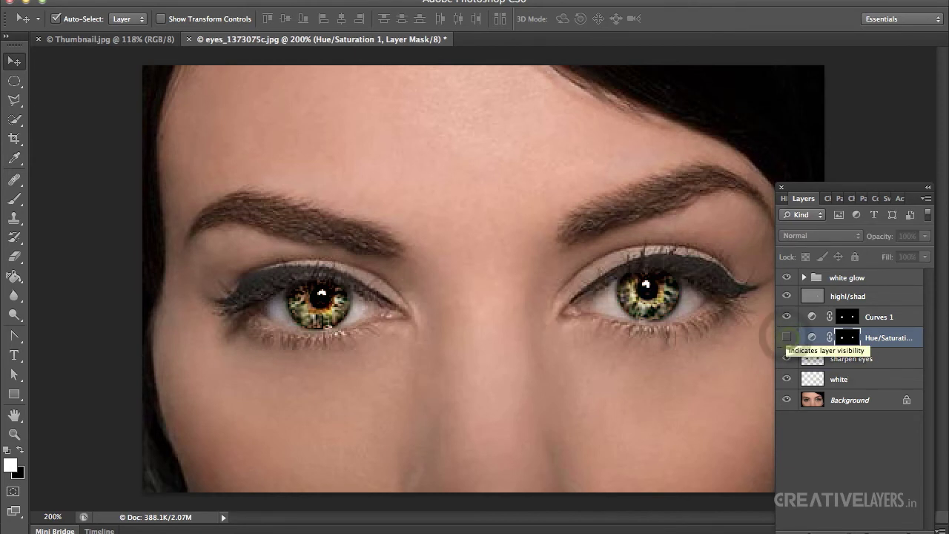
# - Load the iris selection from the sharpen eyes layer and add a Curves adjustment masked to it
pyautogui.keyDown('ctrl'); pyautogui.click(811, 358); pyautogui.keyUp('ctrl')
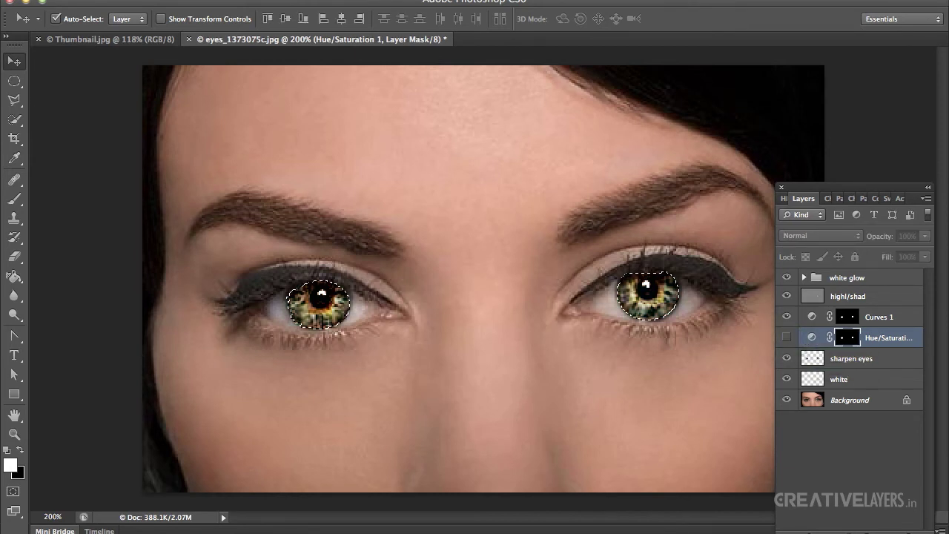
pyautogui.click(855, 531)
pyautogui.click(855, 531)
pyautogui.click(855, 531)
pyautogui.click(870, 368)
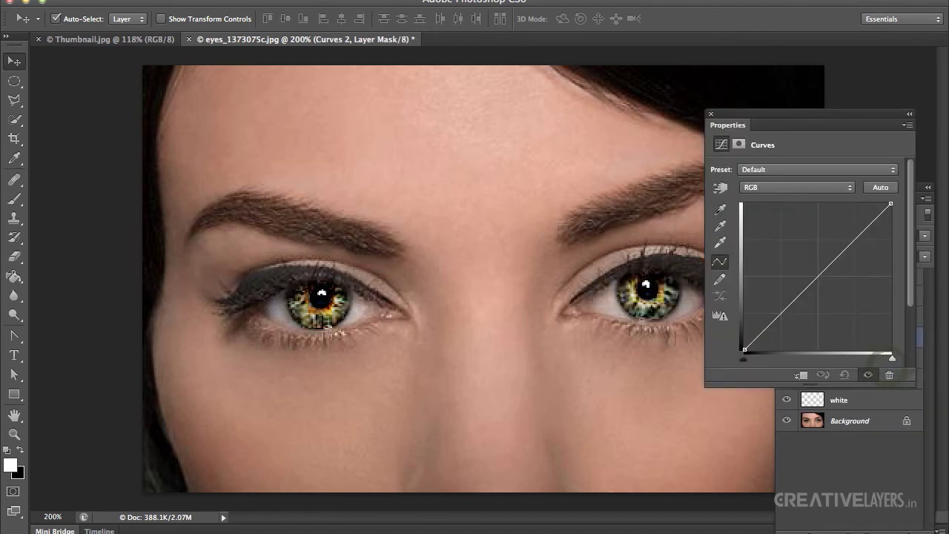
# - Raise the middle of the Green channel curve slightly to make the irises greener
pyautogui.click(778, 186)
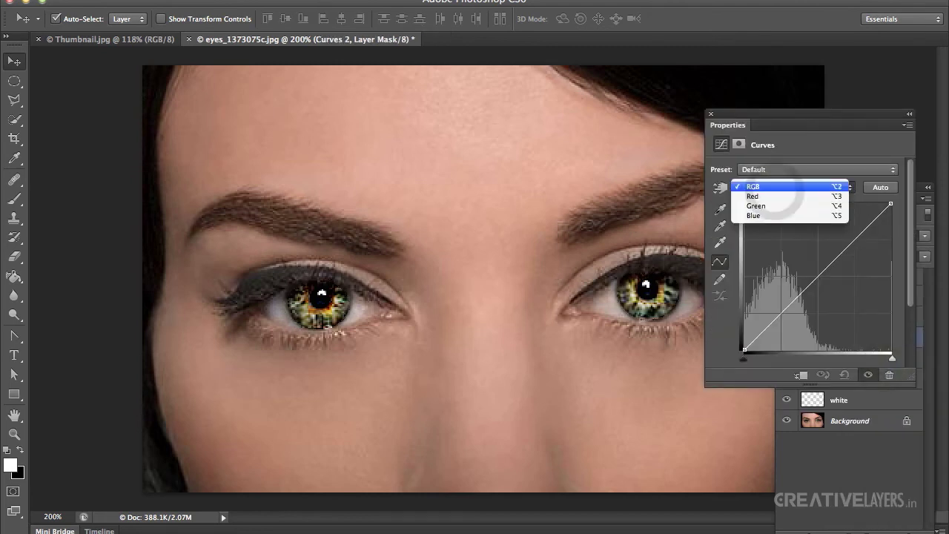
pyautogui.click(778, 196)
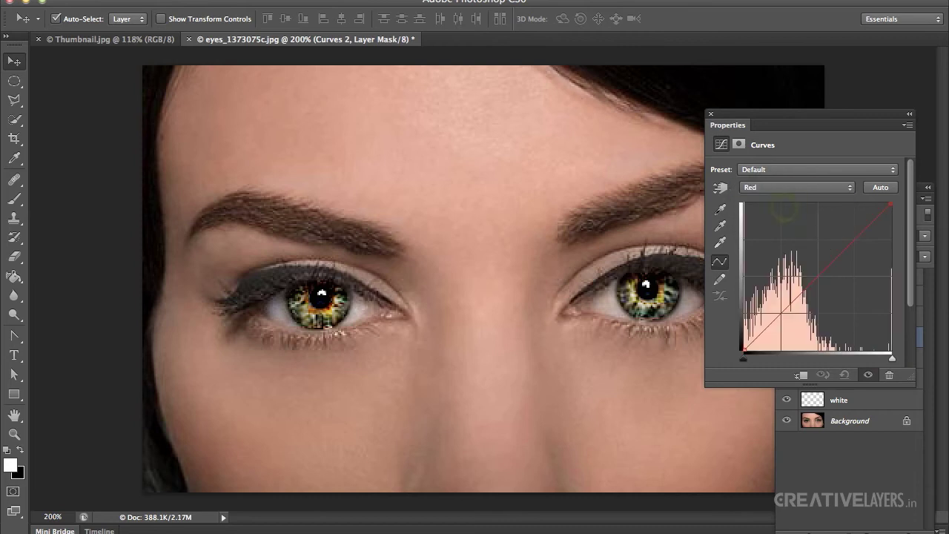
pyautogui.click(784, 186)
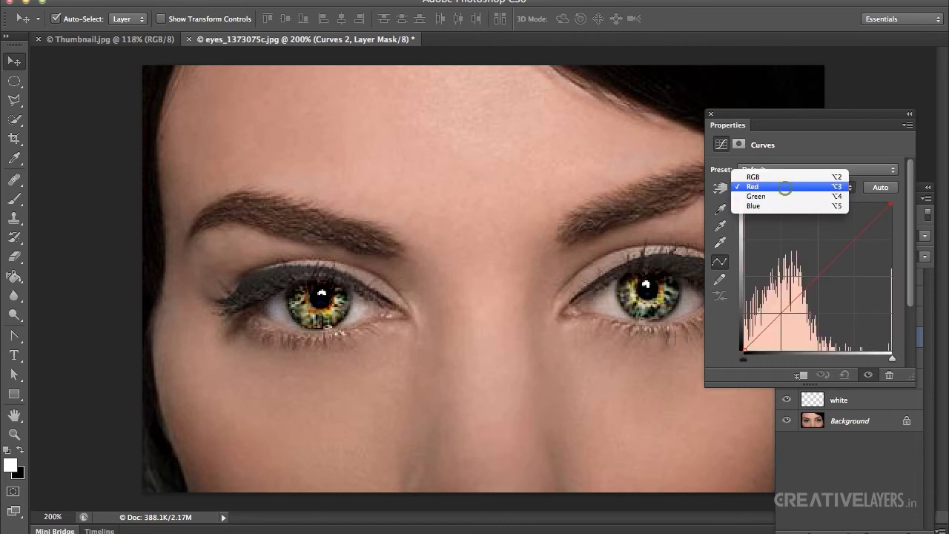
pyautogui.click(784, 196)
pyautogui.moveTo(814, 279); pyautogui.dragTo(813, 268)
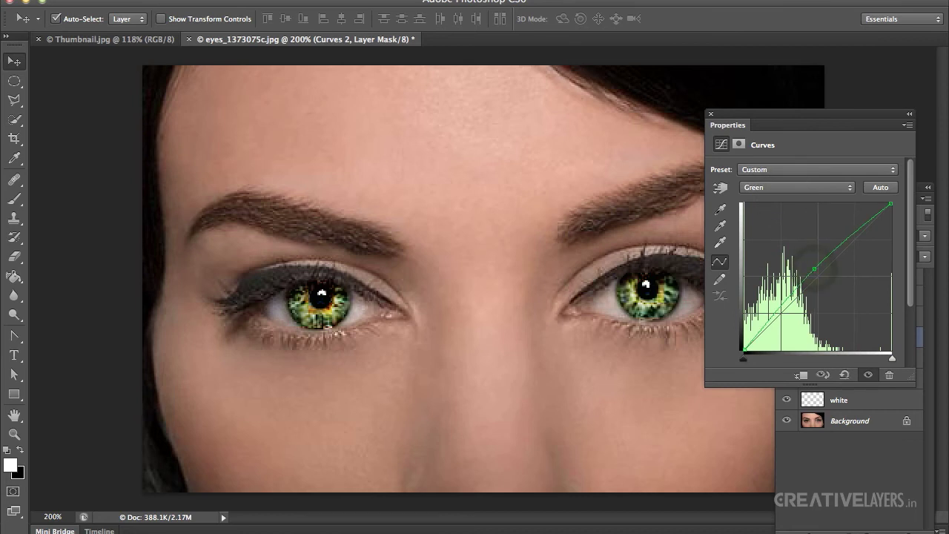
# - Raise the middle of the Blue channel curve to shift the irises toward blue-green
pyautogui.click(788, 191)
pyautogui.click(787, 196)
pyautogui.moveTo(814, 279); pyautogui.dragTo(813, 264)
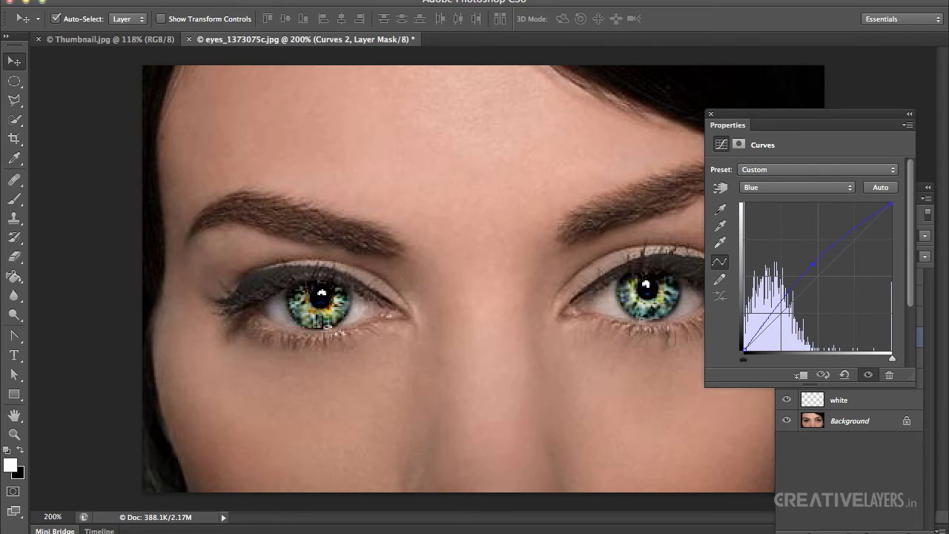
# - Add a midpoint to the Red channel curve with a minimal nudge, return to the RGB curve, and close the Curves properties
pyautogui.click(797, 187)
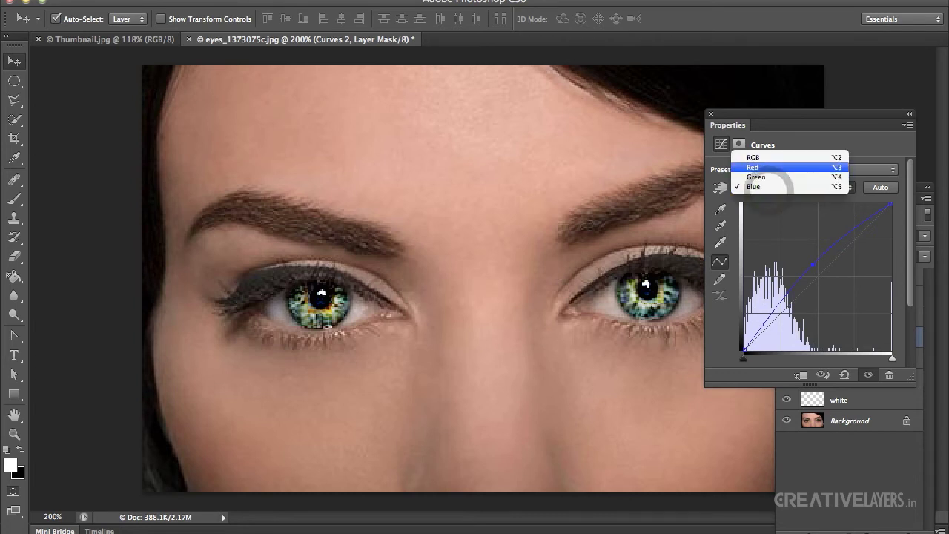
pyautogui.press('Escape')
pyautogui.click(763, 170)
pyautogui.moveTo(827, 266); pyautogui.dragTo(825, 265)
pyautogui.click(795, 187)
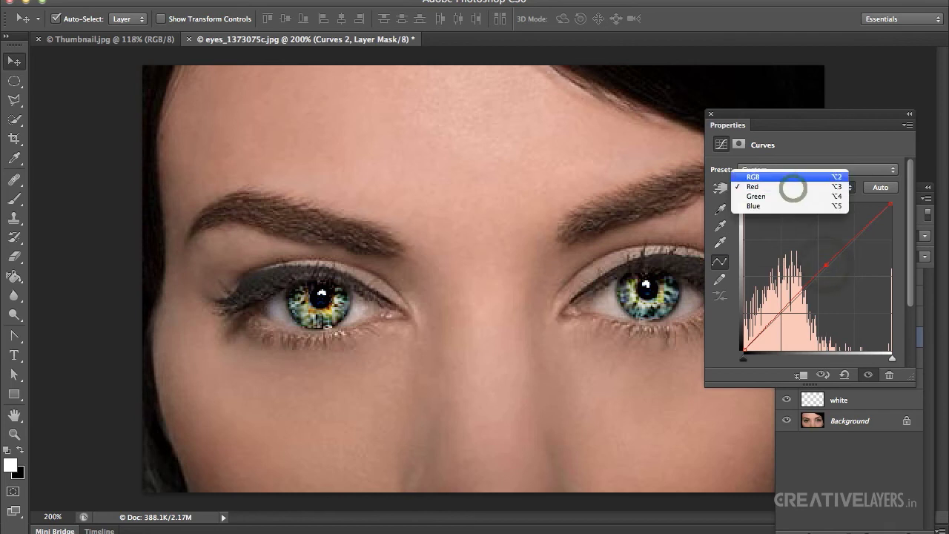
pyautogui.click(792, 178)
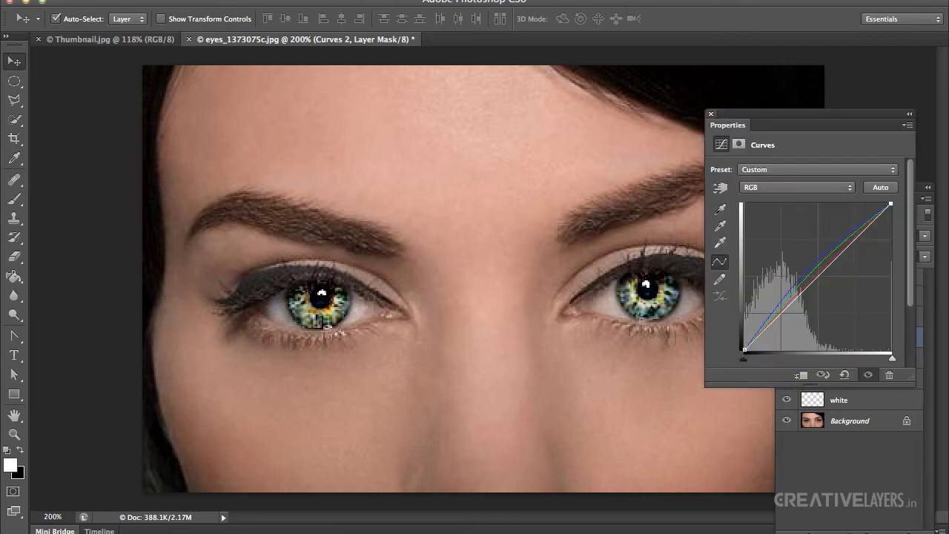
pyautogui.click(710, 114)
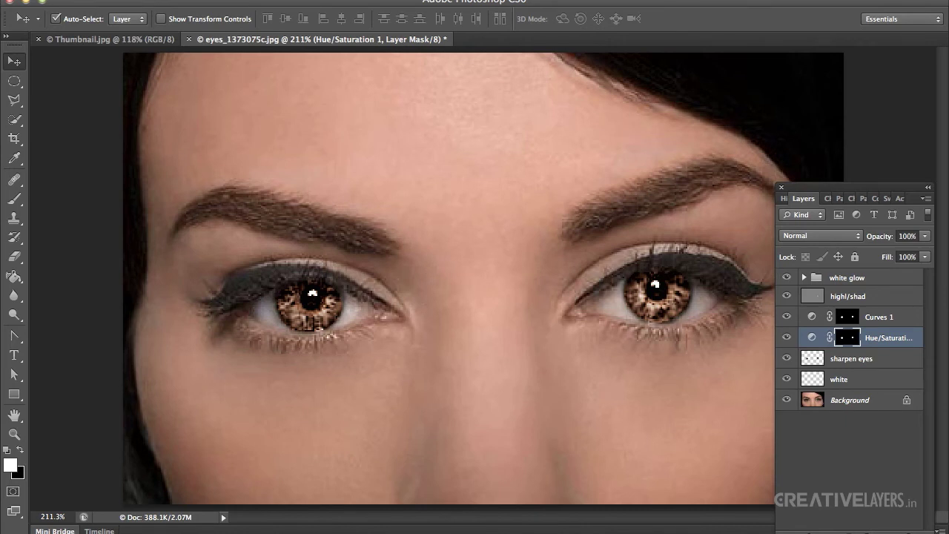
# - Above the white glow group, load the iris selection from the sharpen eyes layer and subtract the right iris from it
pyautogui.click(848, 295)
pyautogui.click(846, 277)
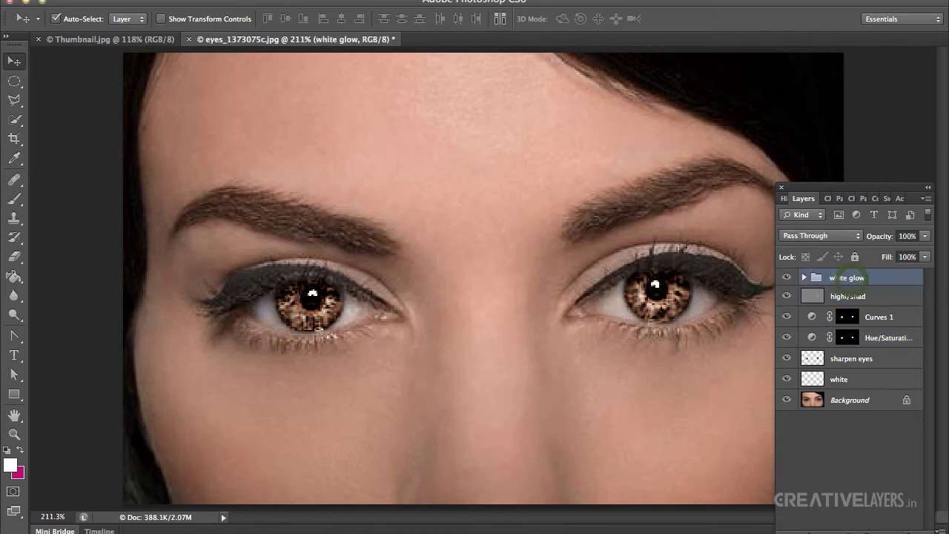
pyautogui.keyDown('super'); pyautogui.click(812, 358); pyautogui.keyUp('super')
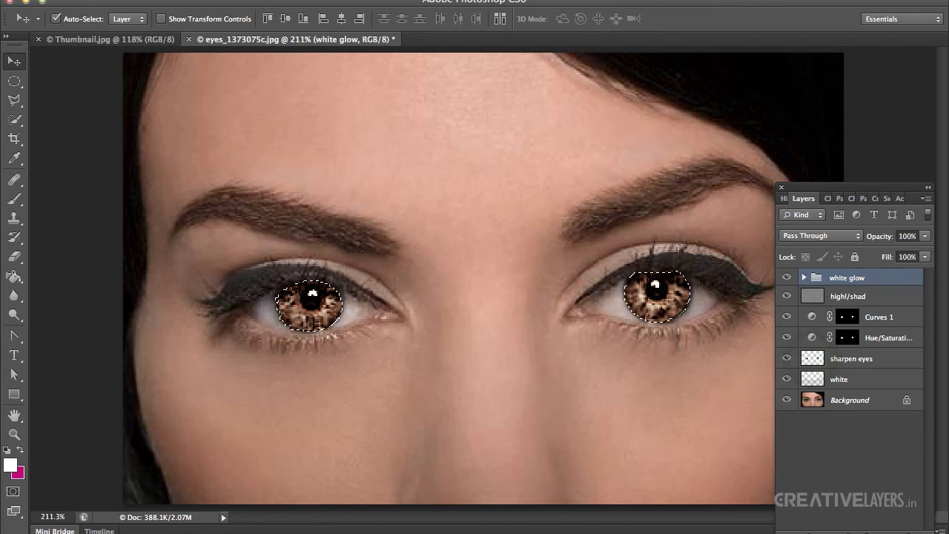
pyautogui.click(533, 320)
pyautogui.press('m')
pyautogui.press('alt')
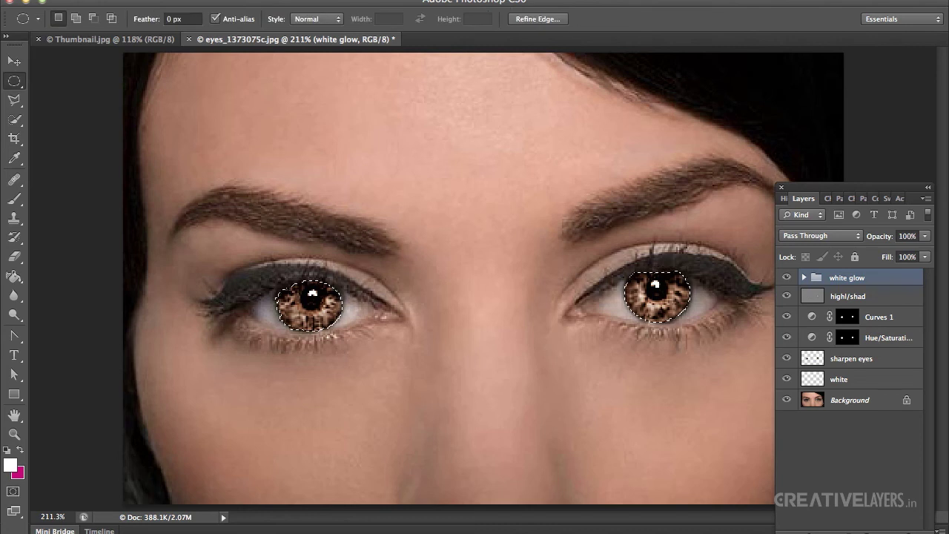
pyautogui.moveTo(656, 297); pyautogui.dragTo(543, 295)
# - Add a Gradient Fill layer over the selected left iris using the Spectrum preset and the Angle style
pyautogui.click(849, 531)
pyautogui.click(882, 406)
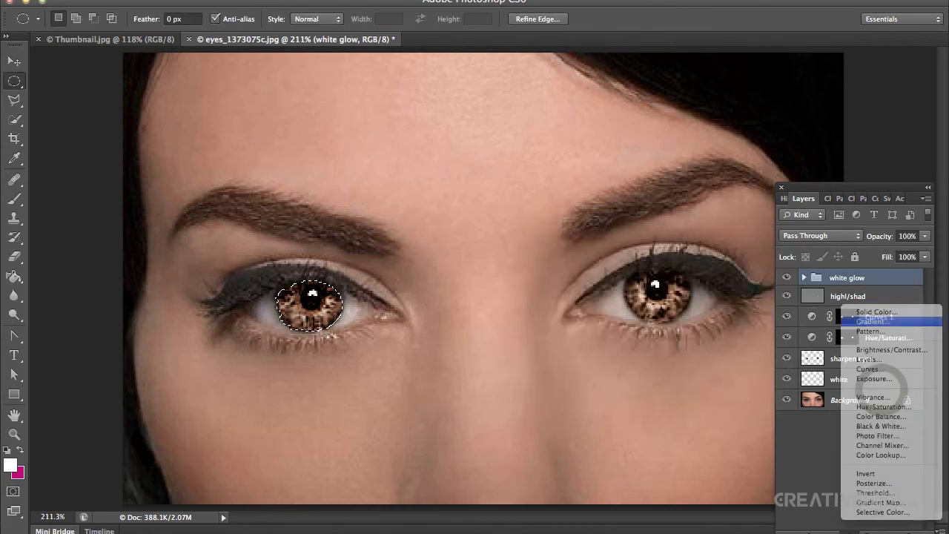
pyautogui.click(599, 261)
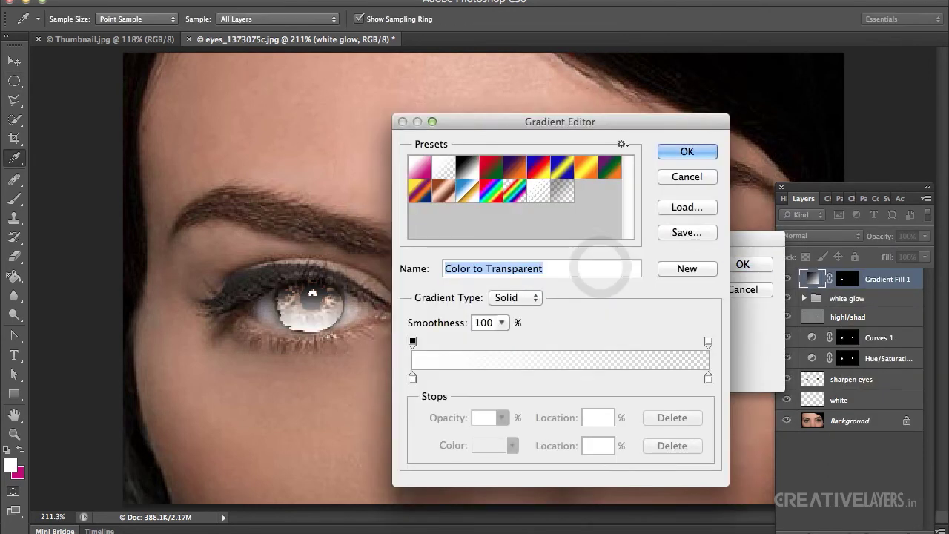
pyautogui.click(491, 190)
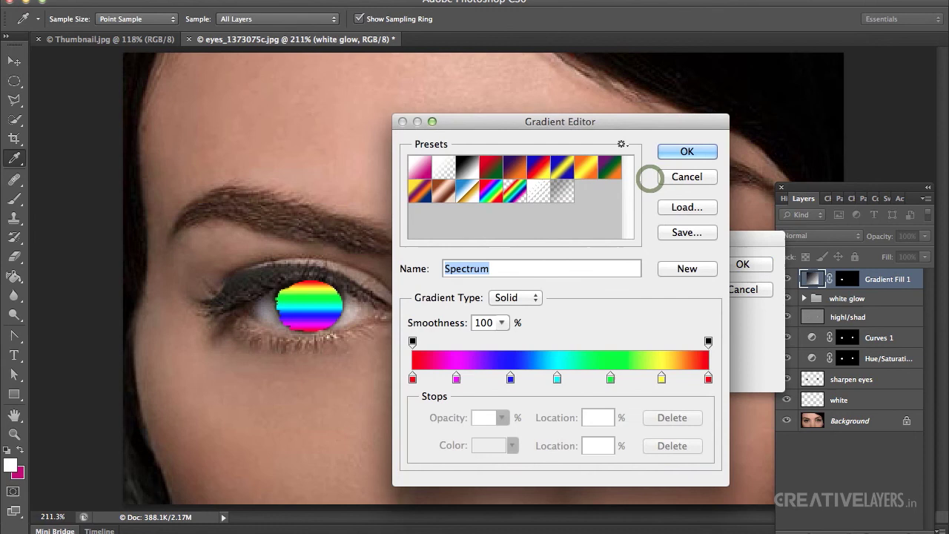
pyautogui.press('Return')
pyautogui.click(613, 287)
pyautogui.click(613, 314)
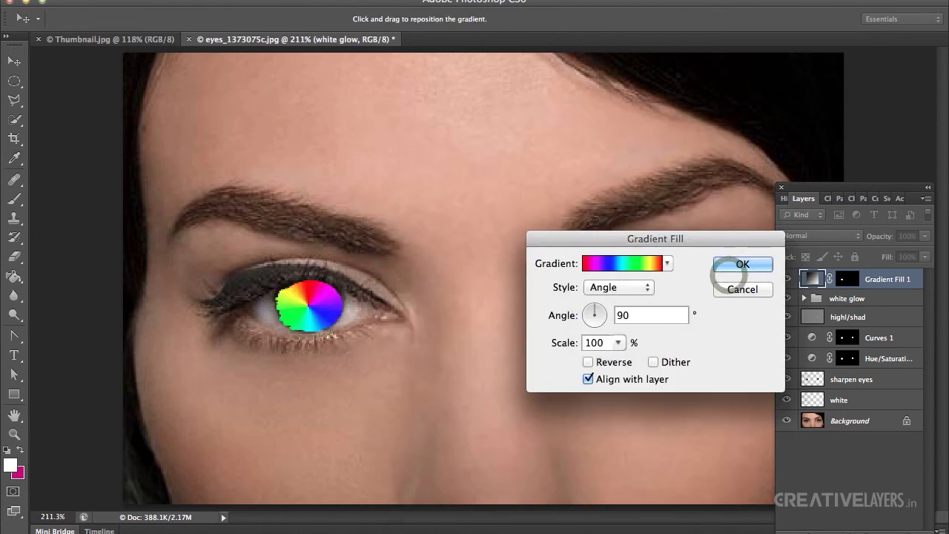
pyautogui.click(734, 267)
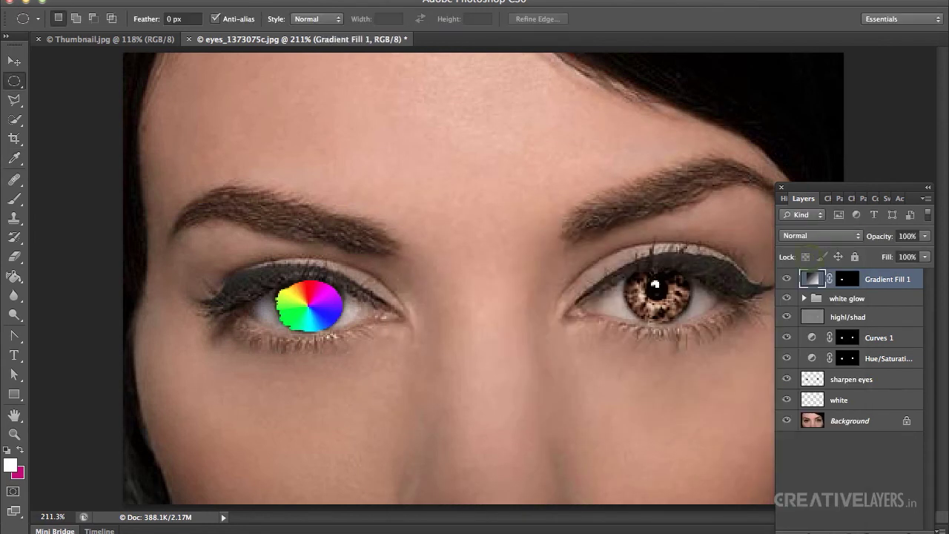
# - Set the left iris gradient layer's blend mode to Color and its opacity to 24%
pyautogui.click(815, 235)
pyautogui.click(813, 516)
pyautogui.click(814, 516)
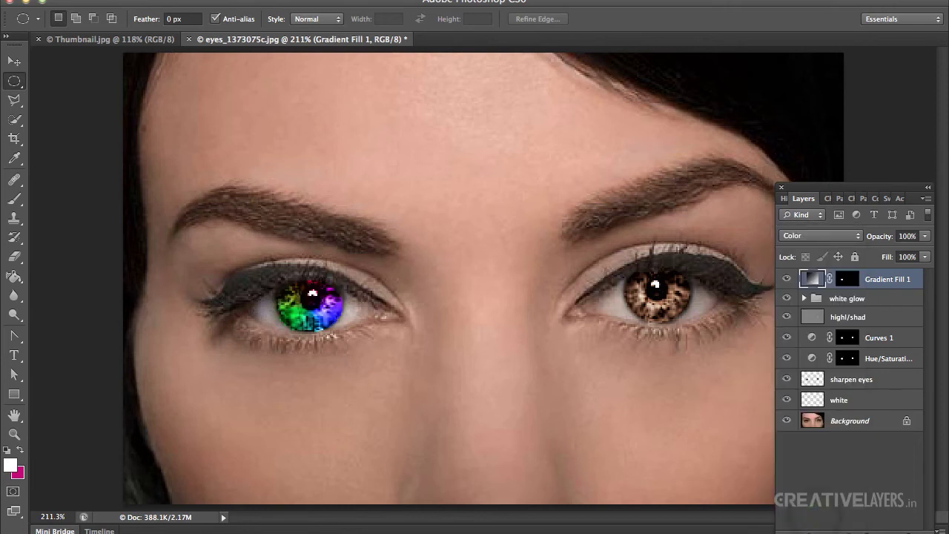
pyautogui.press('v')
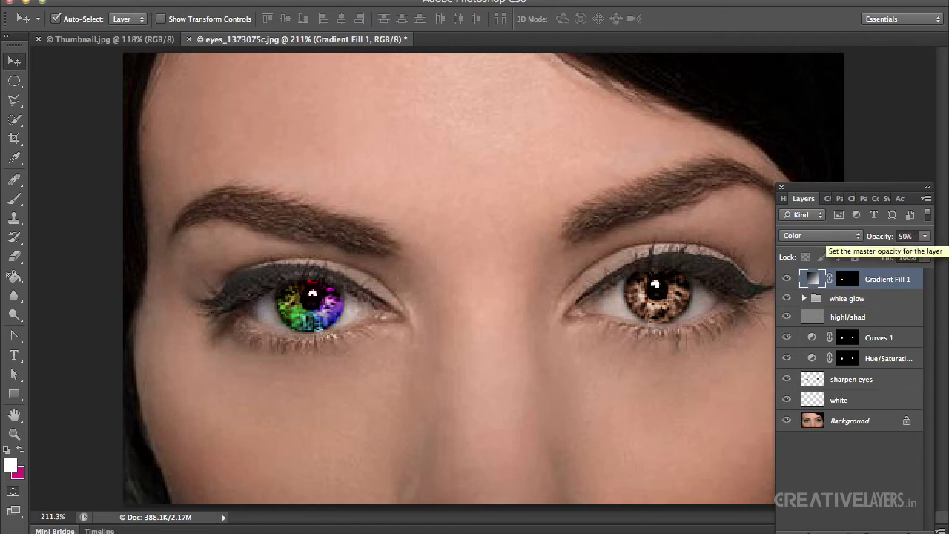
pyautogui.click(924, 235)
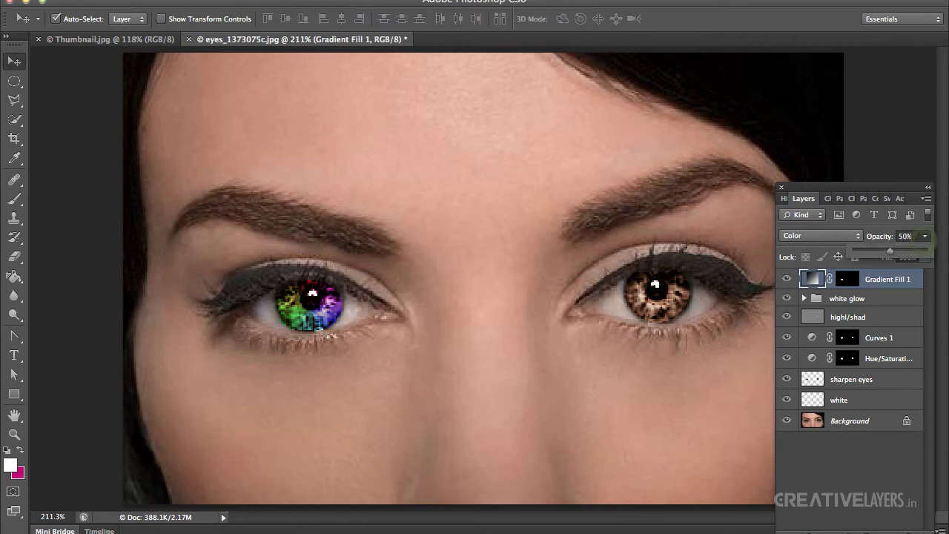
pyautogui.moveTo(889, 251); pyautogui.dragTo(870, 251)
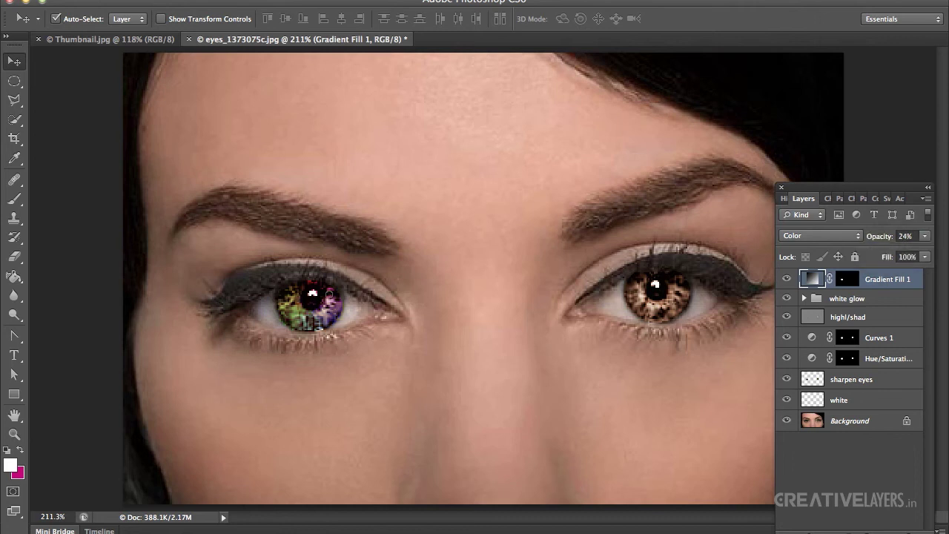
# - Load the iris selection from the sharpen eyes layer again and subtract the left iris from it
pyautogui.keyDown('super'); pyautogui.click(813, 380); pyautogui.keyUp('super')
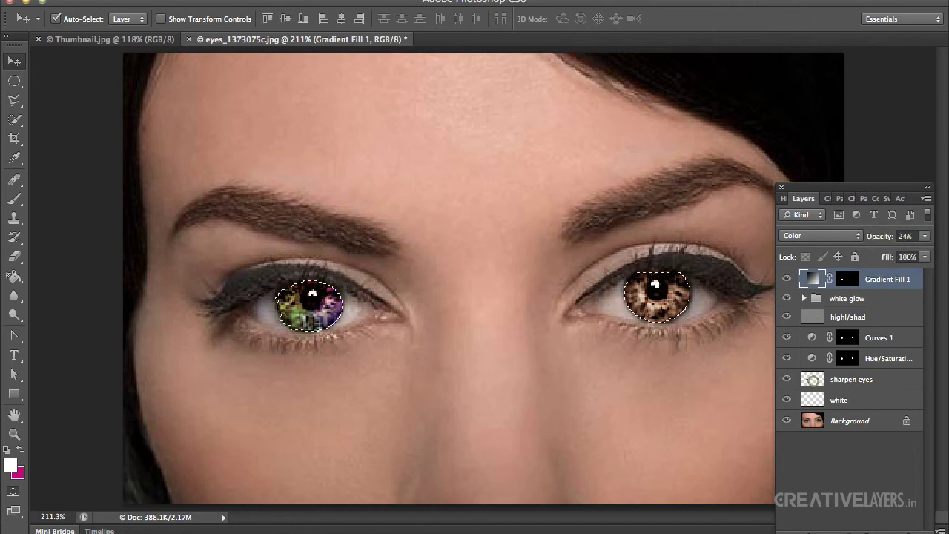
pyautogui.press('m')
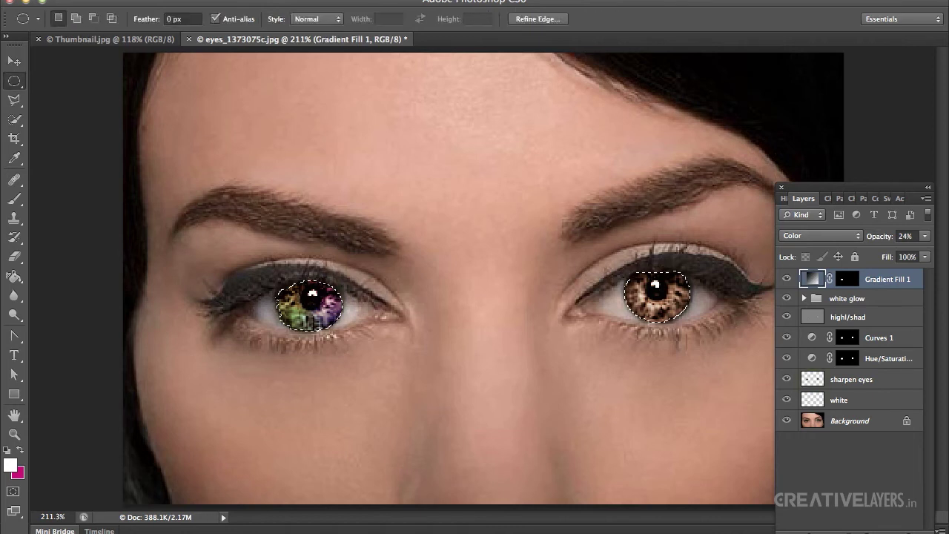
pyautogui.press('alt')
pyautogui.moveTo(276, 278); pyautogui.dragTo(345, 335)
# - Add a Gradient Fill layer over the selected right iris with the rainbow Spectrum gradient in the Angle style
pyautogui.click(850, 531)
pyautogui.click(854, 320)
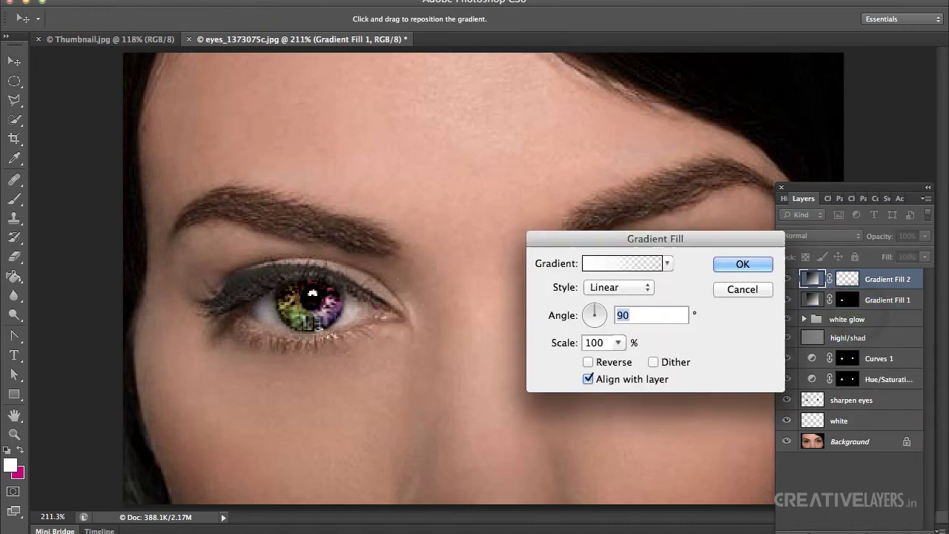
pyautogui.click(618, 263)
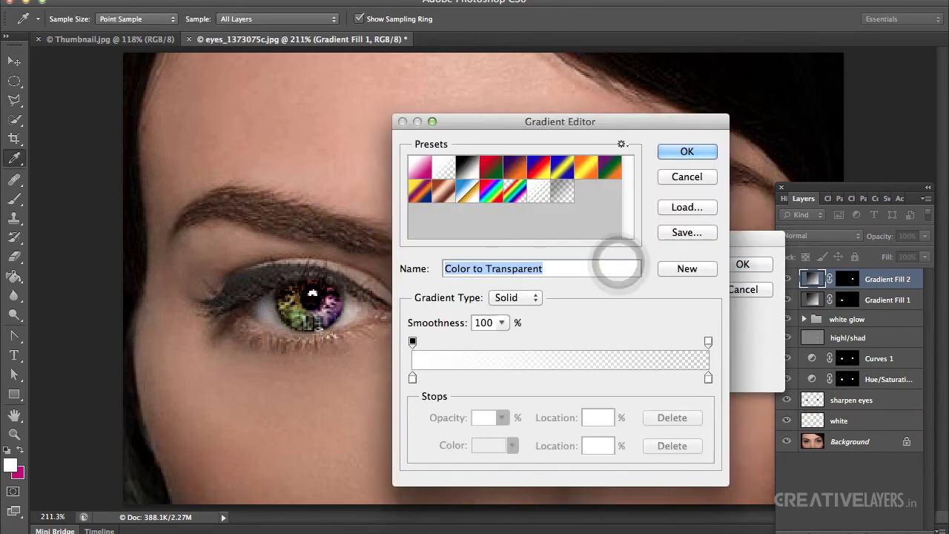
pyautogui.click(545, 166)
pyautogui.click(680, 151)
pyautogui.click(636, 287)
pyautogui.click(636, 287)
pyautogui.click(636, 287)
pyautogui.click(624, 313)
pyautogui.click(743, 265)
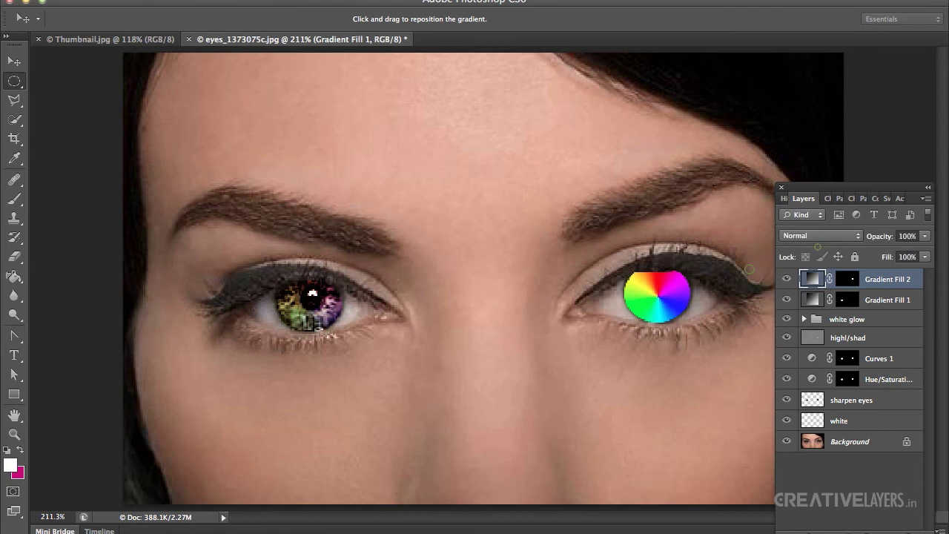
# - Set the right iris gradient layer's blend mode to Color and match its opacity to the left one at 24%
pyautogui.click(819, 236)
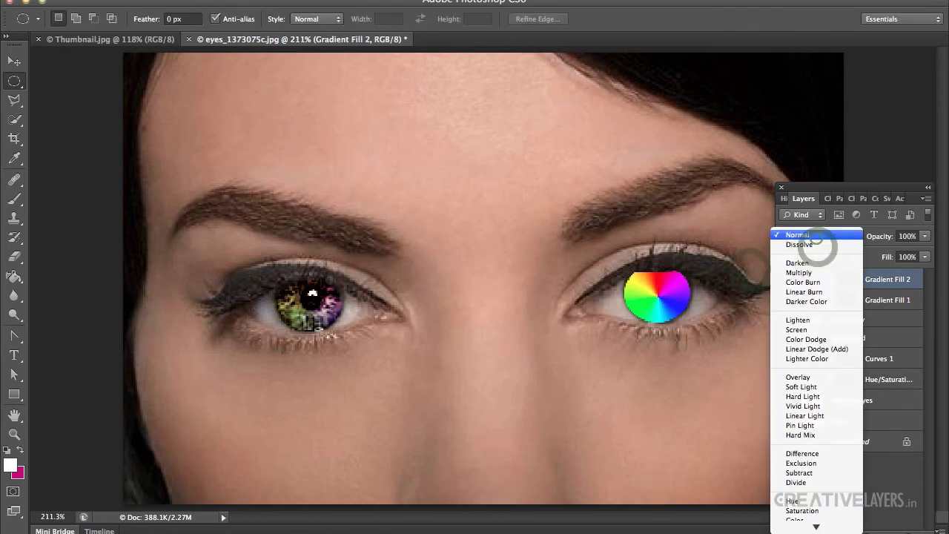
pyautogui.click(795, 517)
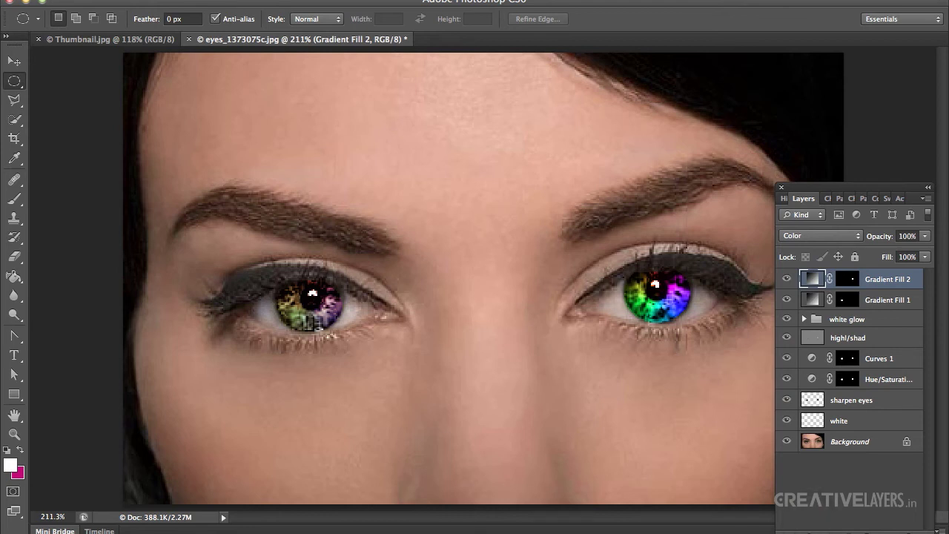
pyautogui.press('v')
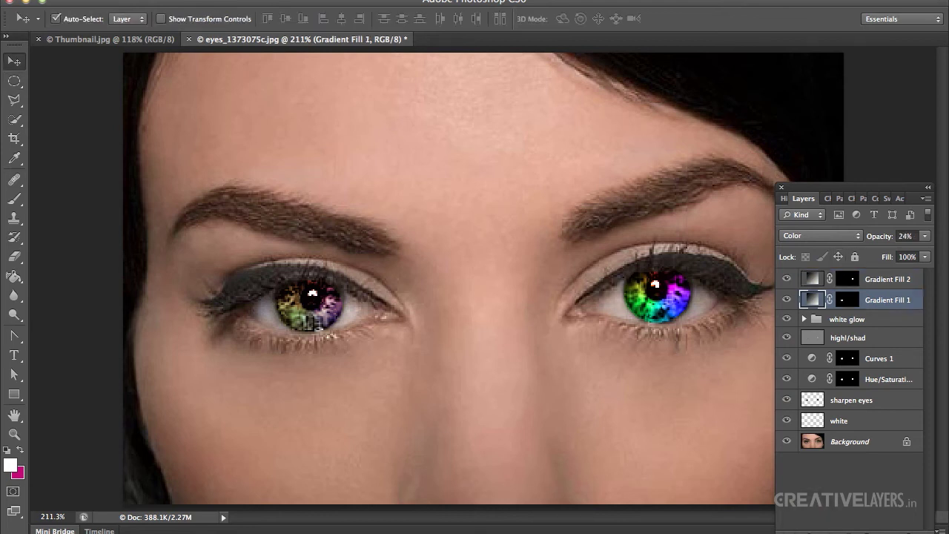
pyautogui.press('2')
pyautogui.press('4')
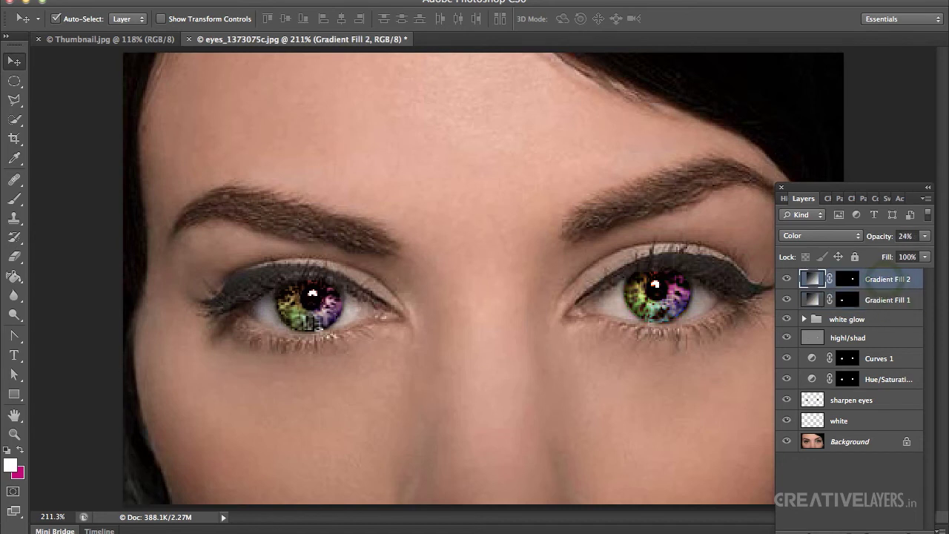
# - Group the two gradient fill layers and name the group "rainbow eyes"
pyautogui.keyDown('shift'); pyautogui.click(882, 299); pyautogui.keyUp('shift')
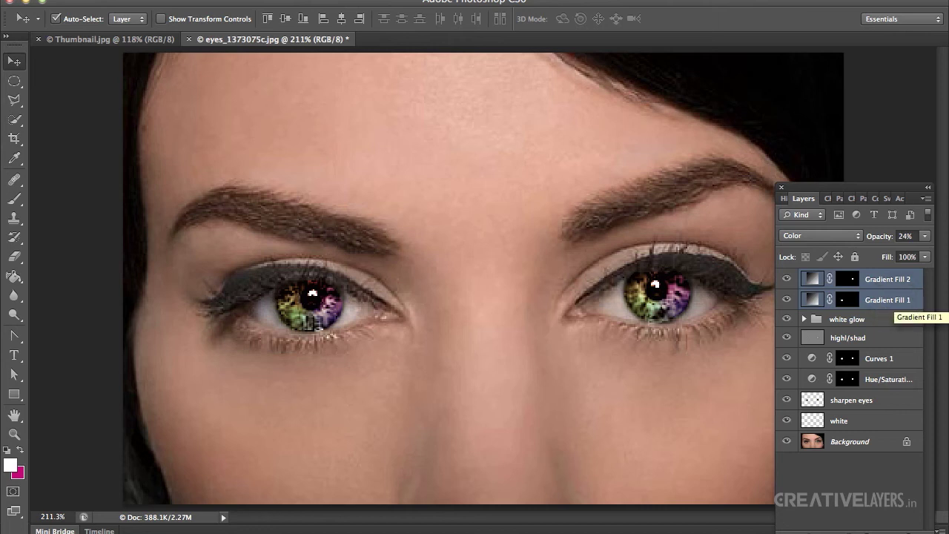
pyautogui.press('super+g')
pyautogui.doubleClick(845, 277)
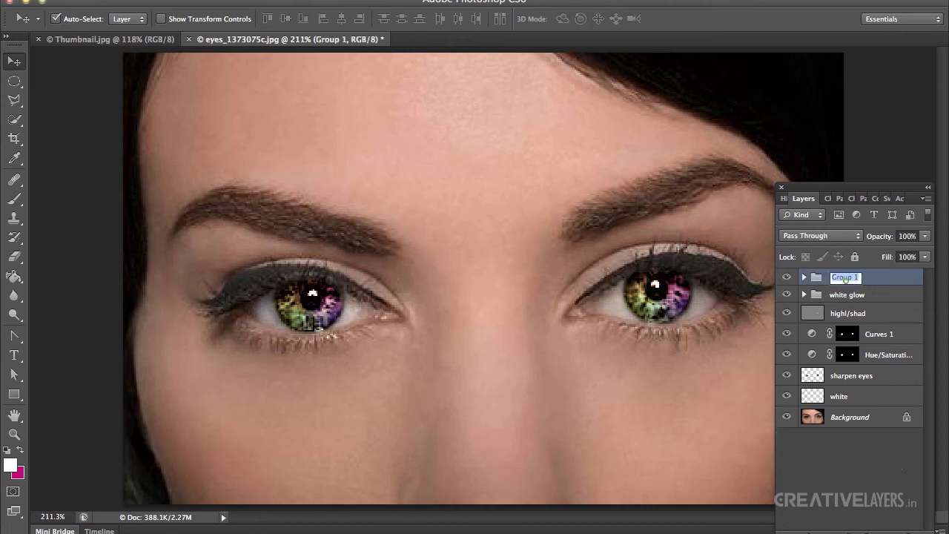
pyautogui.write('rainbow eyes')
pyautogui.press('Return')
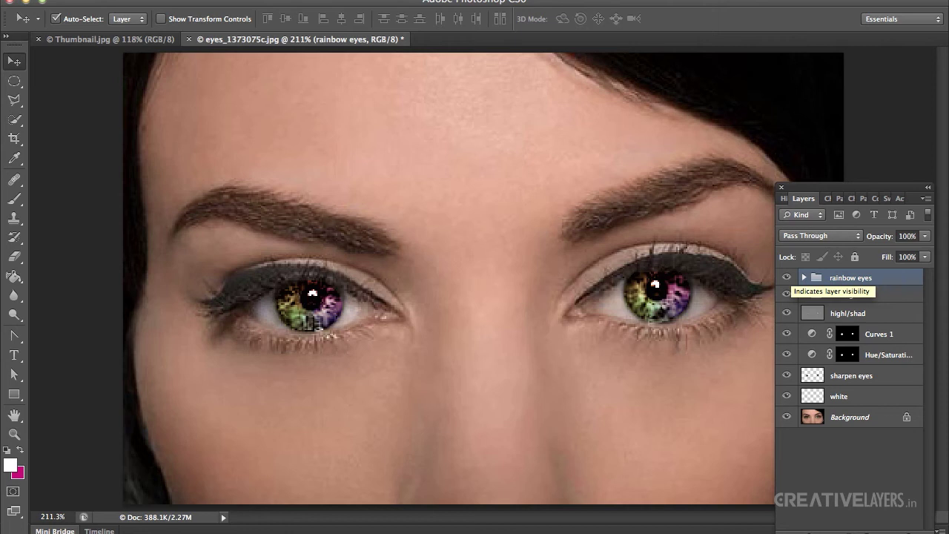
# - Compare the irises with and without the rainbow eyes group, leaving the group visible
pyautogui.click(786, 277)
pyautogui.click(787, 278)
pyautogui.click(786, 277)
pyautogui.click(786, 277)
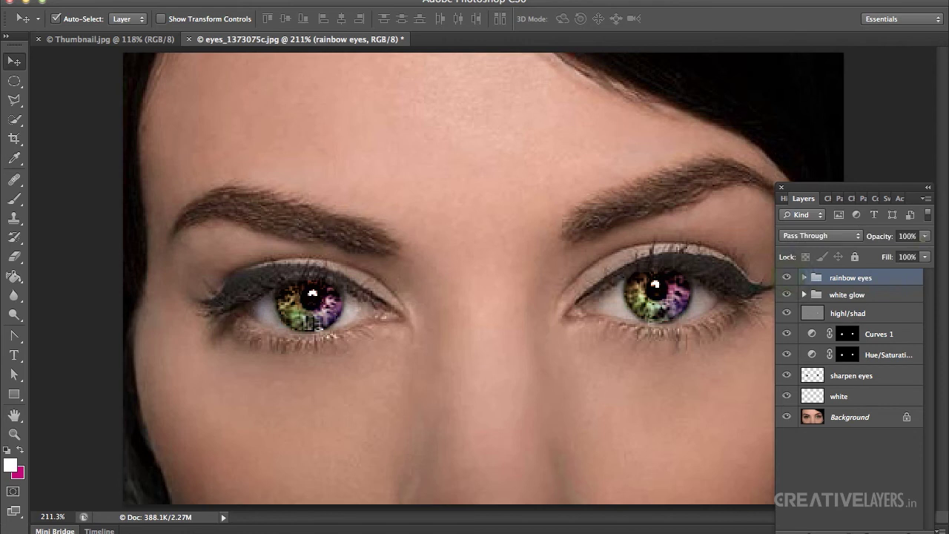
# - Check the opacity control of the rainbow eyes group and review the two gradient layers inside it
pyautogui.moveTo(924, 236)
pyautogui.mouseDown()
pyautogui.moveTo(919, 250)
pyautogui.moveTo(886, 252)
pyautogui.moveTo(927, 253)
pyautogui.mouseUp()
pyautogui.click(804, 278)
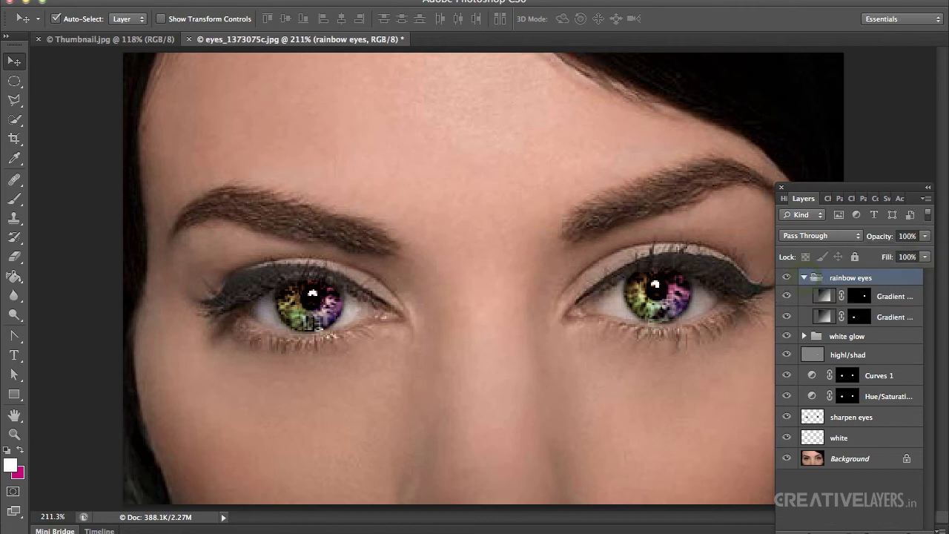
pyautogui.click(823, 296)
pyautogui.click(824, 317)
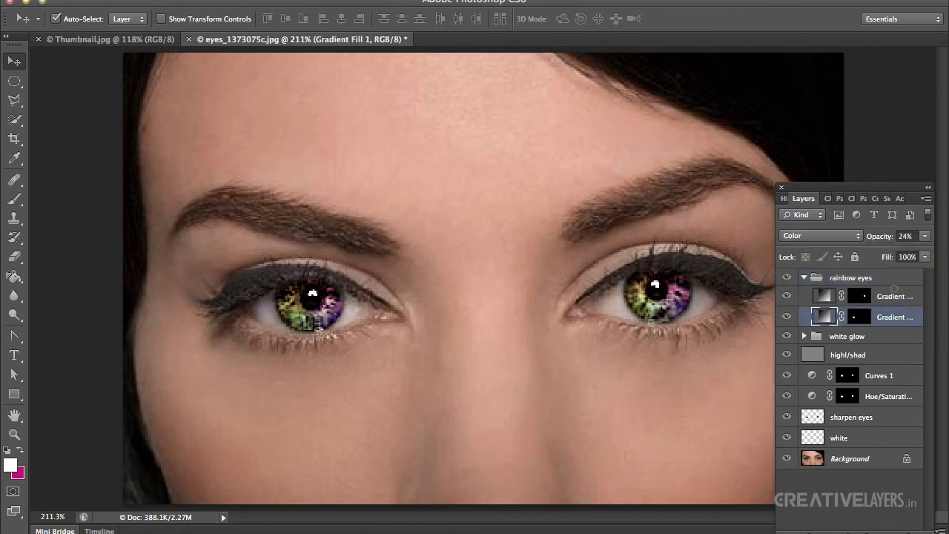
pyautogui.click(803, 278)
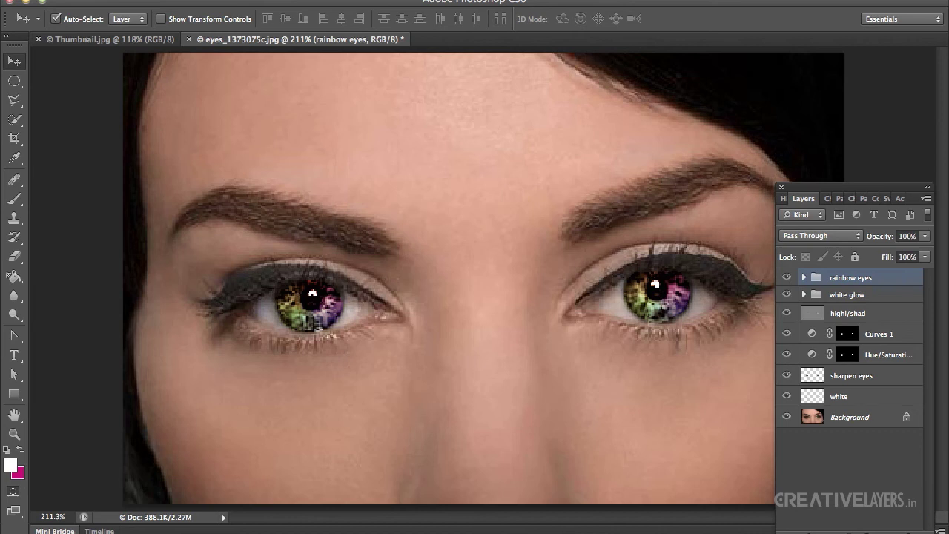
# - Try painting a magenta (#c71174) dot over the left pupil's catchlight on a new layer with the Brush
pyautogui.hotkey('ctrl', 'shift', 'n')
pyautogui.press('Return')
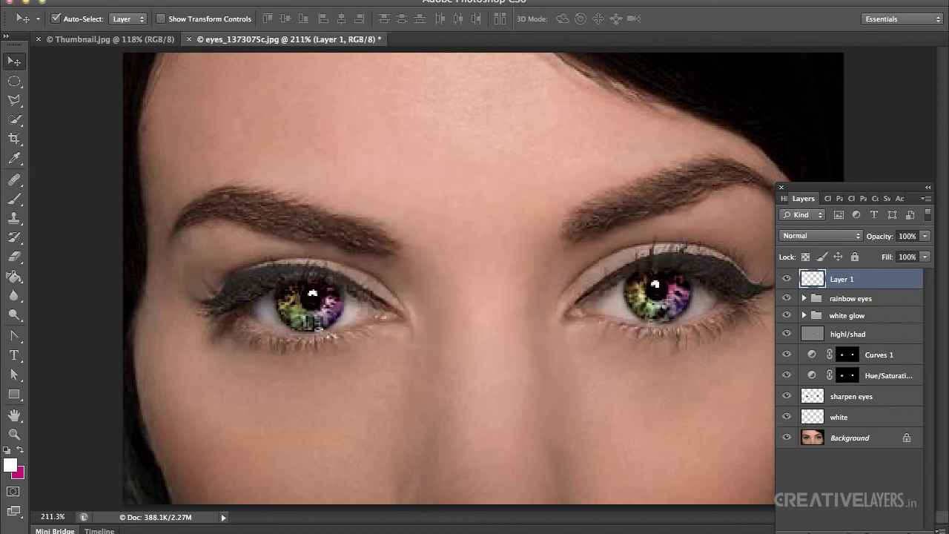
pyautogui.click(21, 474)
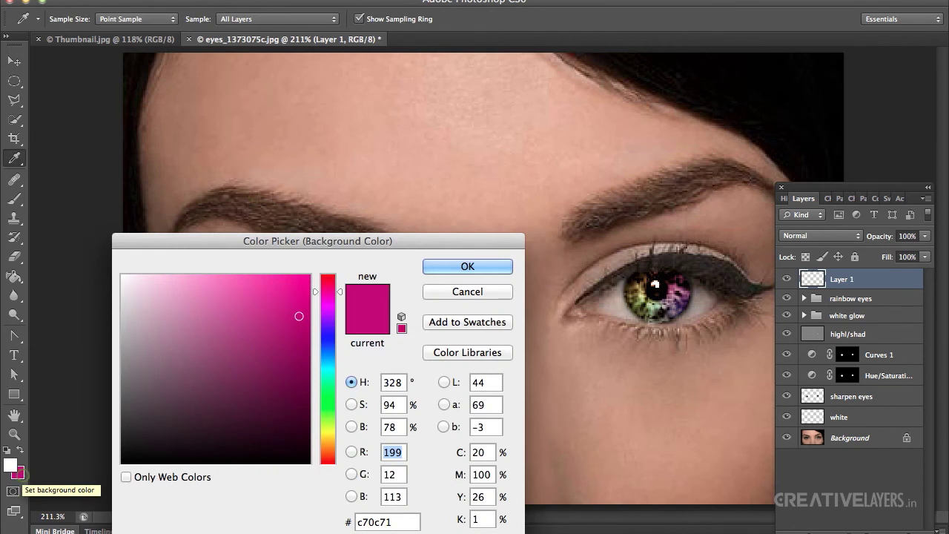
pyautogui.moveTo(290, 310); pyautogui.dragTo(294, 316)
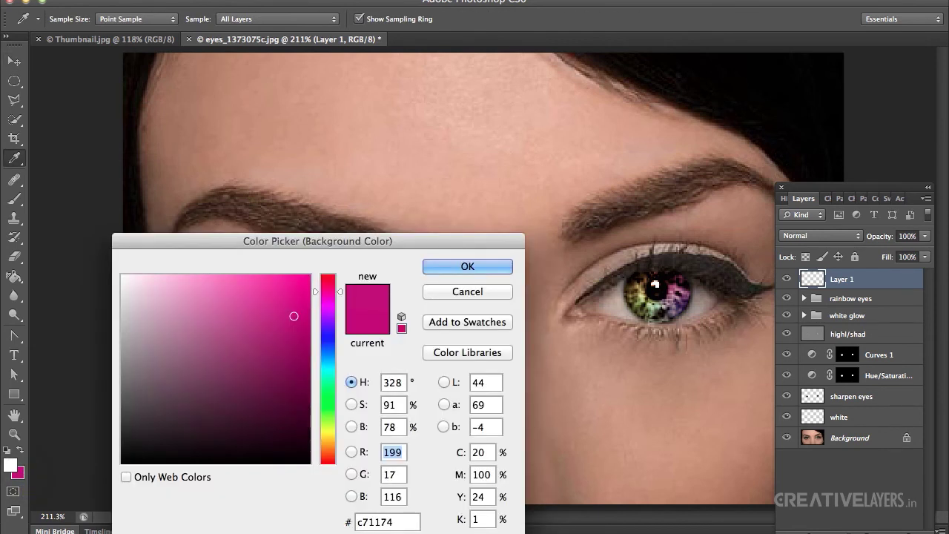
pyautogui.click(467, 266)
pyautogui.press('b')
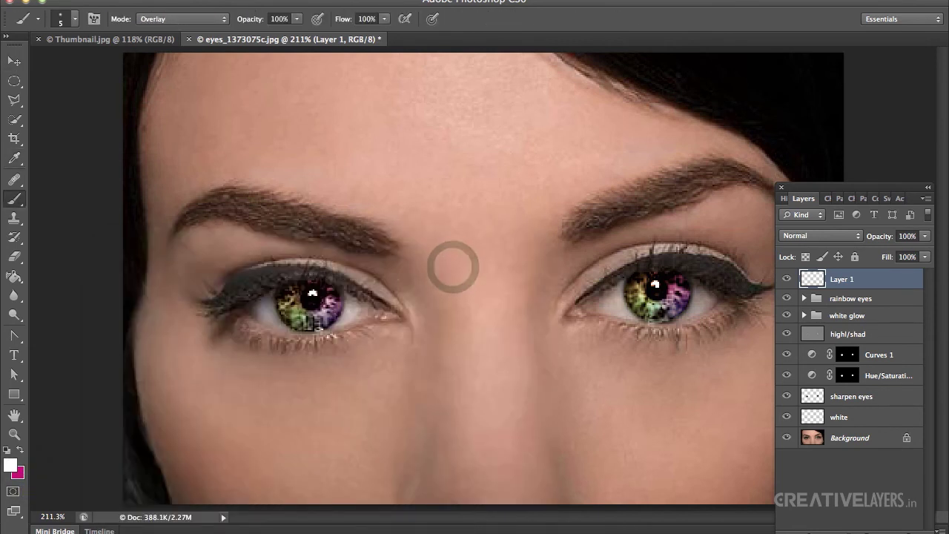
pyautogui.press('x')
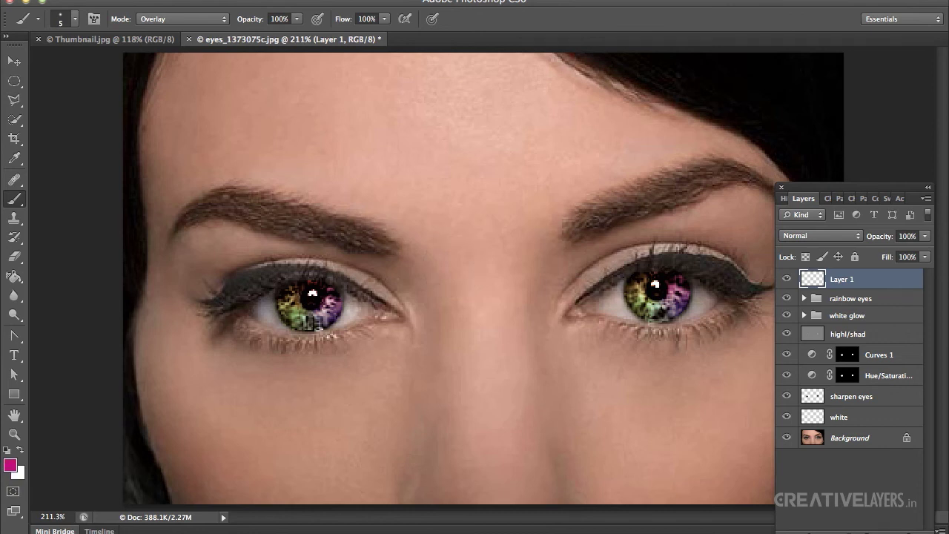
pyautogui.moveTo(312, 292); pyautogui.dragTo(313, 293)
# - Try adding a smaller white dot with a size 4 brush over the magenta catchlight on another new layer
pyautogui.hotkey('ctrl', 'shift', 'n')
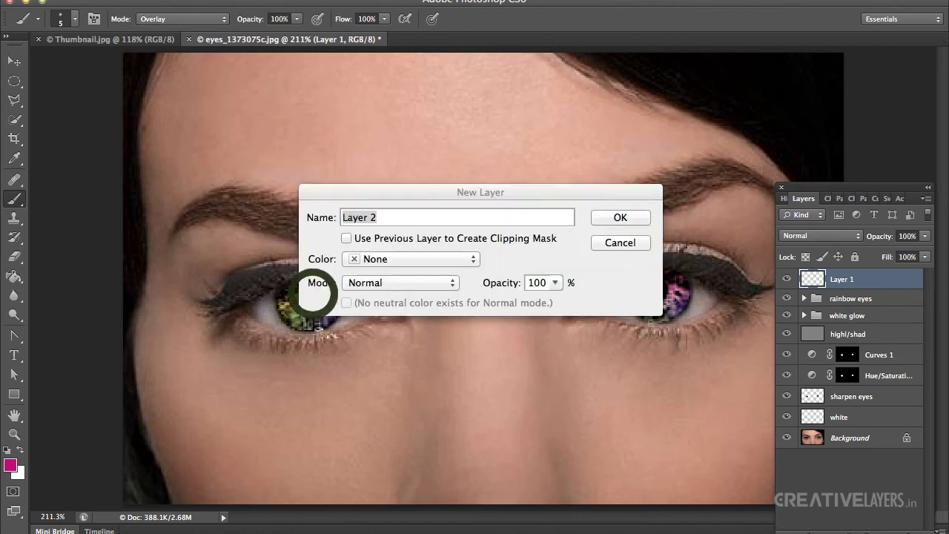
pyautogui.press('Return')
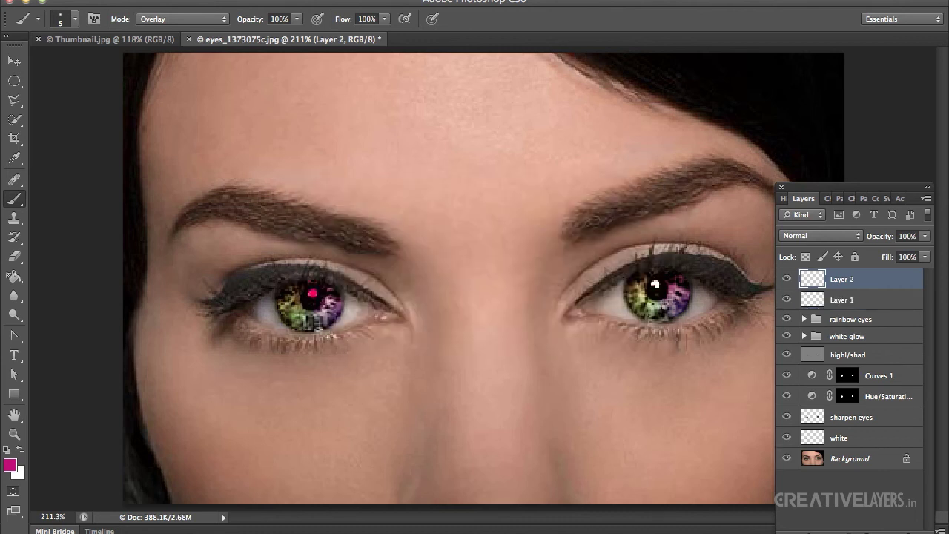
pyautogui.press('x')
pyautogui.click(312, 293)
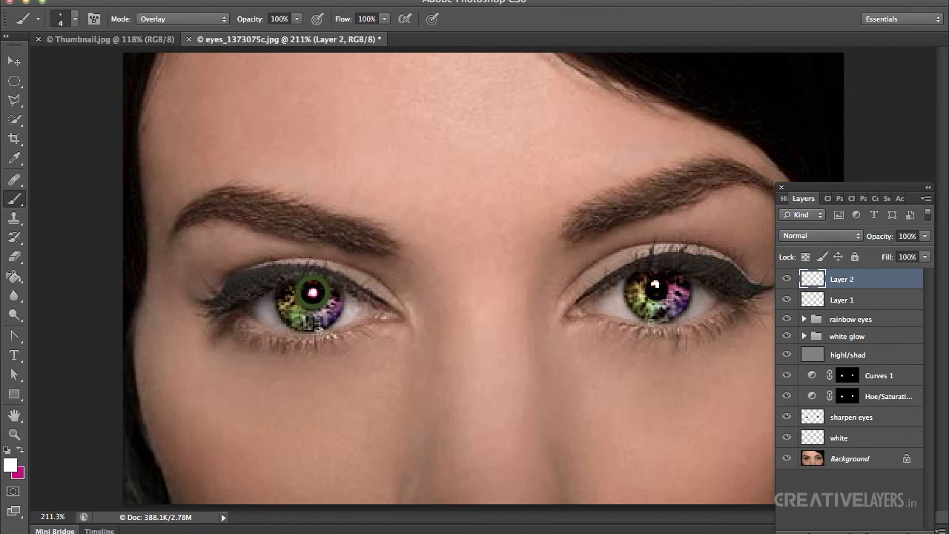
# - Merge the two painted catchlight layers and, after comparing the eye with and without them, delete the merged layer
pyautogui.press('v')
pyautogui.keyDown('shift'); pyautogui.click(852, 300); pyautogui.keyUp('shift')
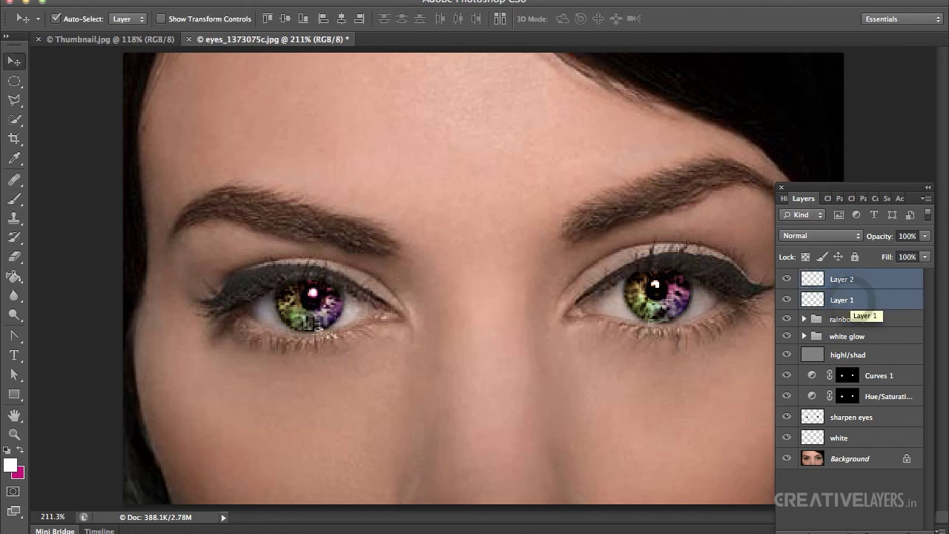
pyautogui.hotkey('ctrl', 'e')
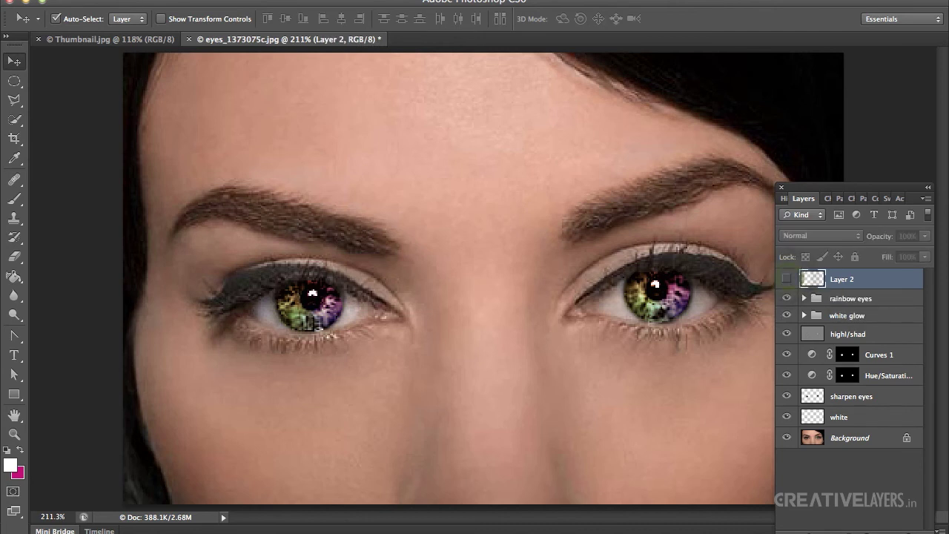
pyautogui.click(786, 278)
pyautogui.click(786, 278)
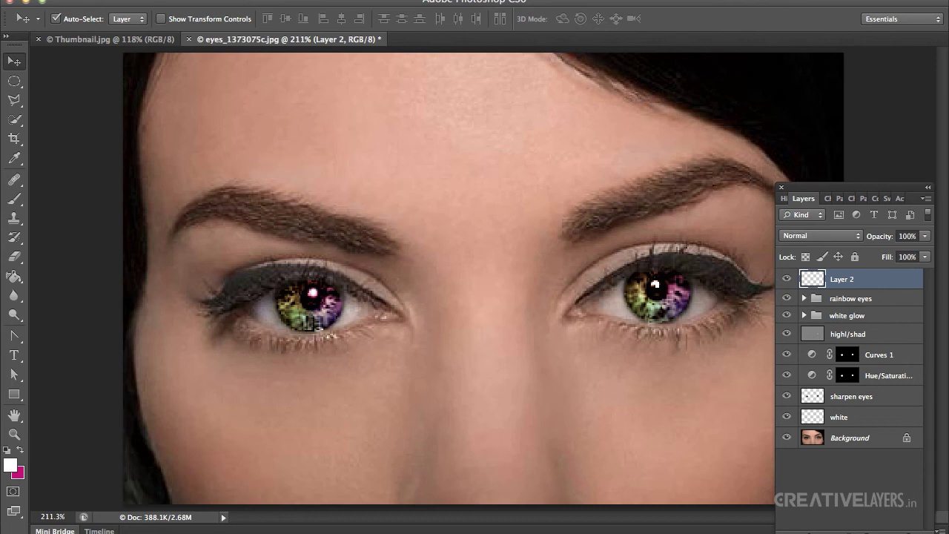
pyautogui.press('Delete')
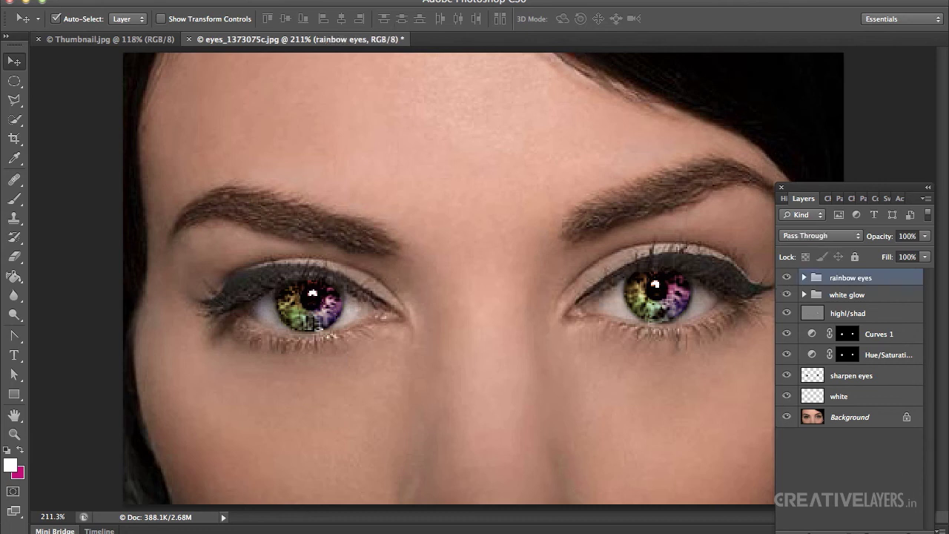
# - Group all layers above the Background as "enhanced eyes" and compare the portrait with and without the group, leaving it visible
pyautogui.hotkey('ctrl', '-')
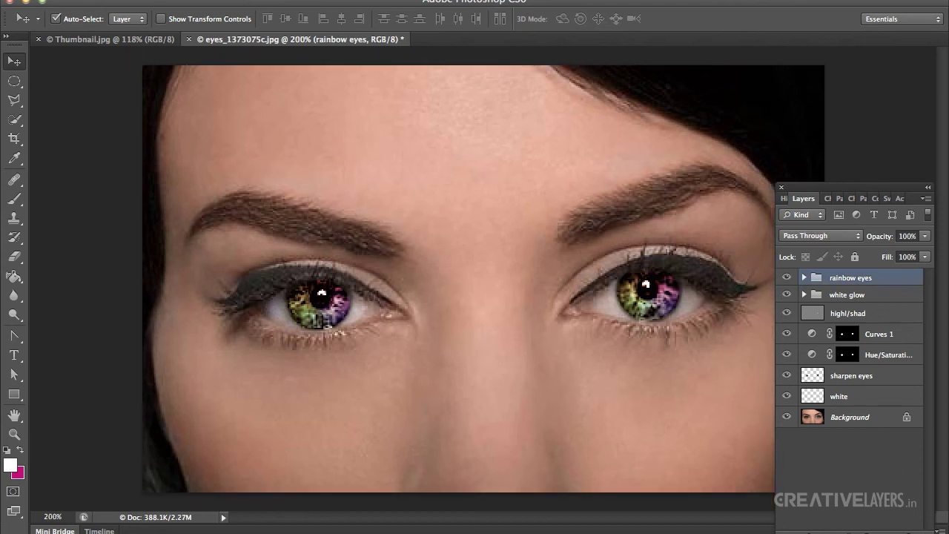
pyautogui.keyDown('shift'); pyautogui.click(869, 396); pyautogui.keyUp('shift')
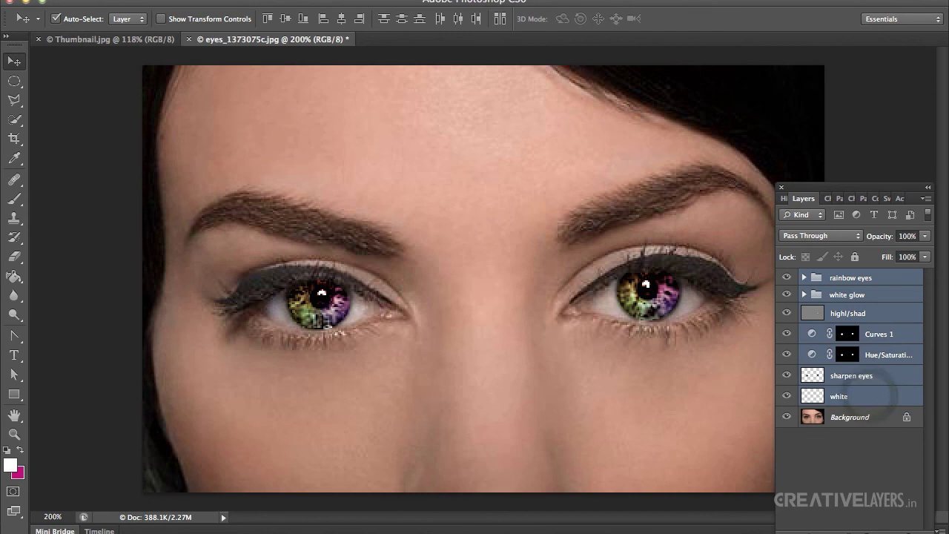
pyautogui.hotkey('ctrl', 'g')
pyautogui.doubleClick(859, 277)
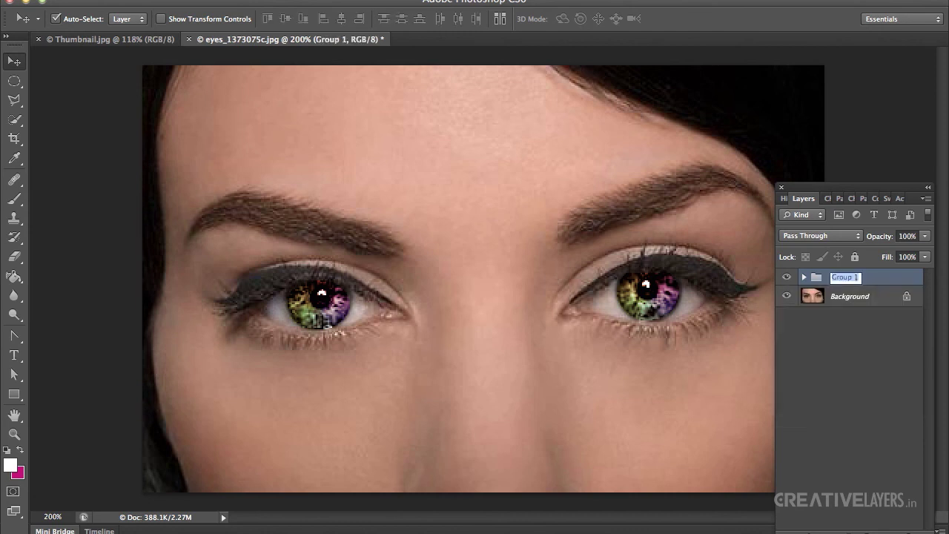
pyautogui.write('enhan')
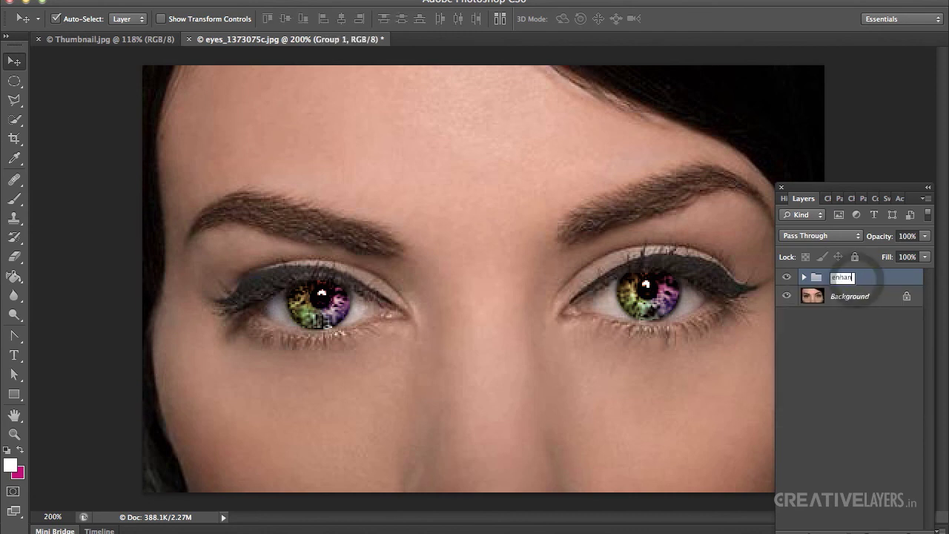
pyautogui.write('ced eyes')
pyautogui.press('Return')
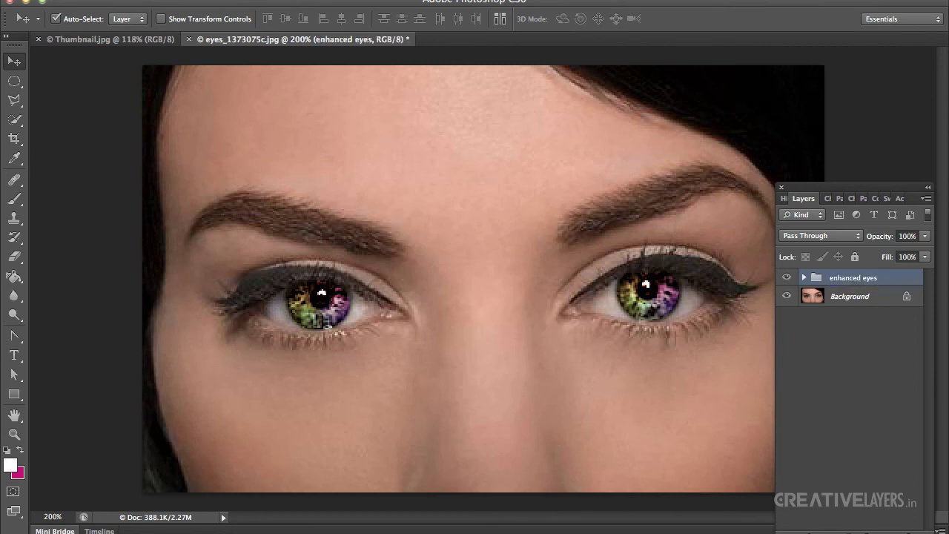
pyautogui.click(786, 277)
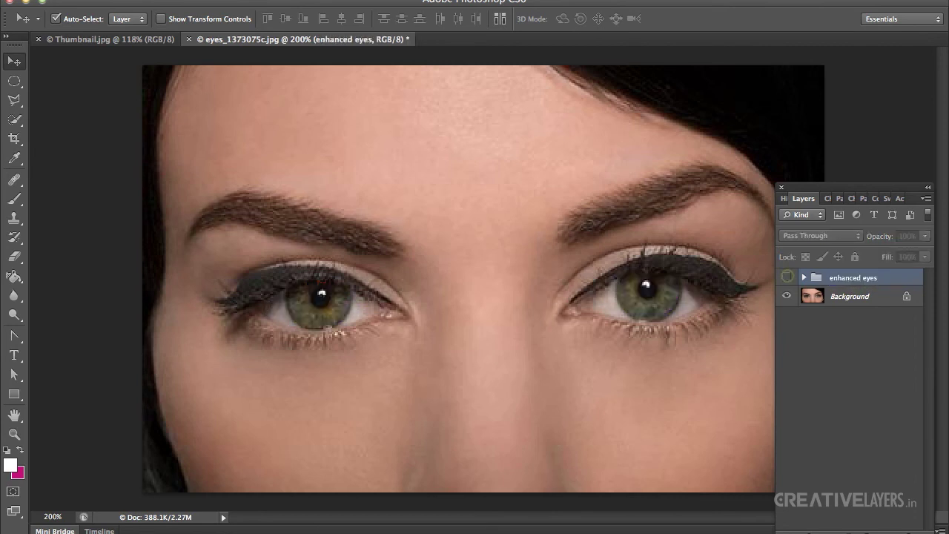
pyautogui.click(787, 277)
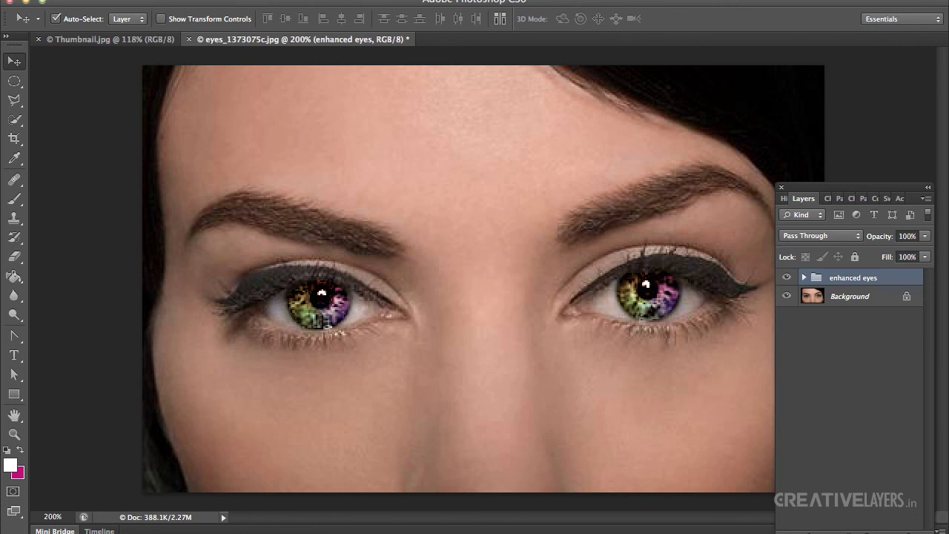
# - Stamp all visible layers into a new layer above the enhanced eyes group and hide that group
pyautogui.press('super+alt+shift+e')
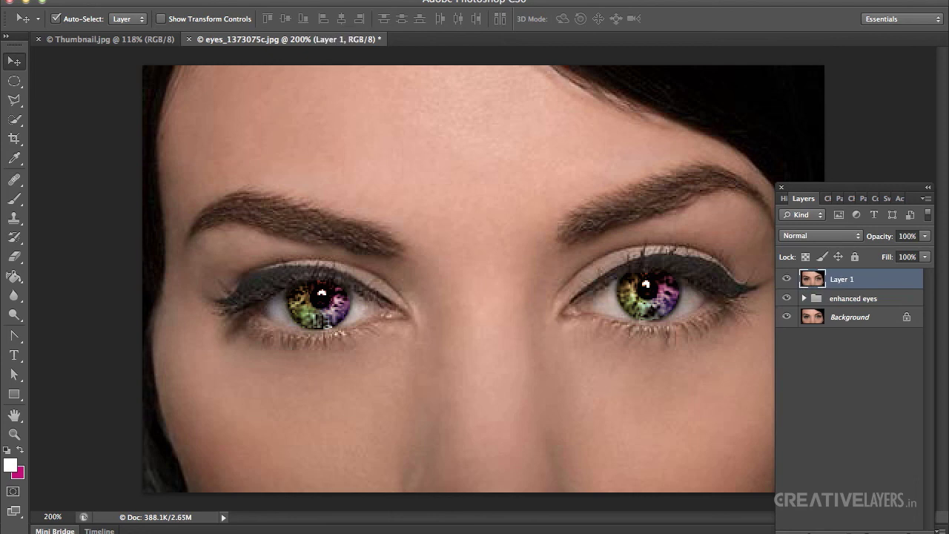
pyautogui.click(787, 298)
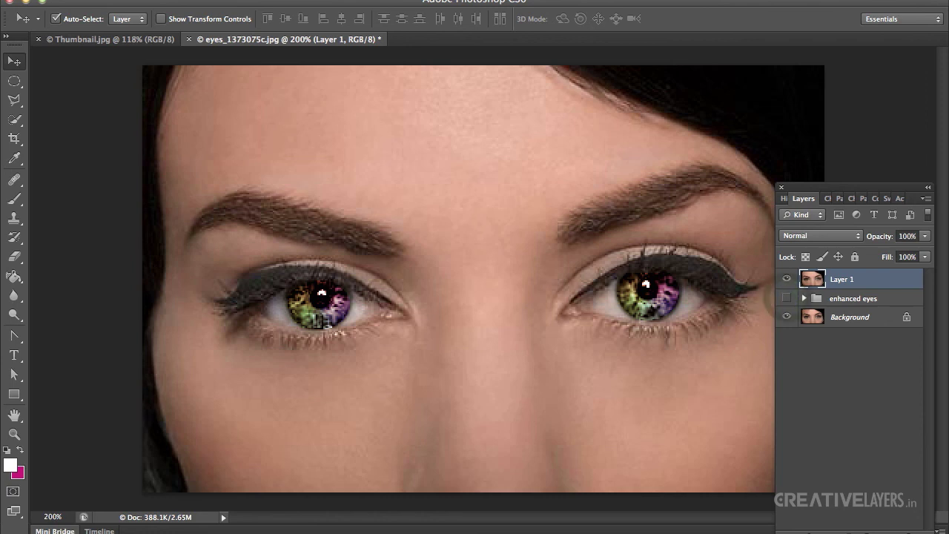
# - Add a Curves adjustment above the stamped layer, moving the black point slightly inward and adding a point in the darker midtones
pyautogui.click(850, 531)
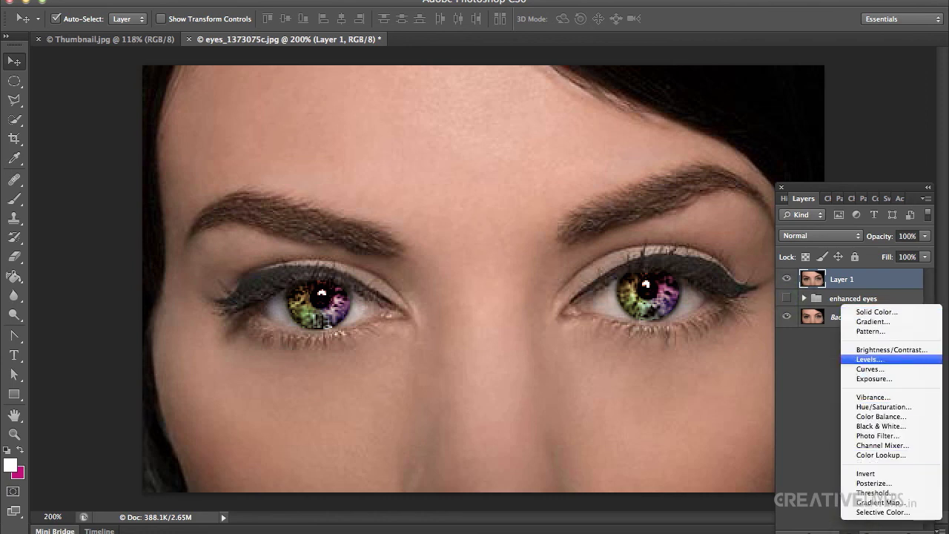
pyautogui.click(869, 368)
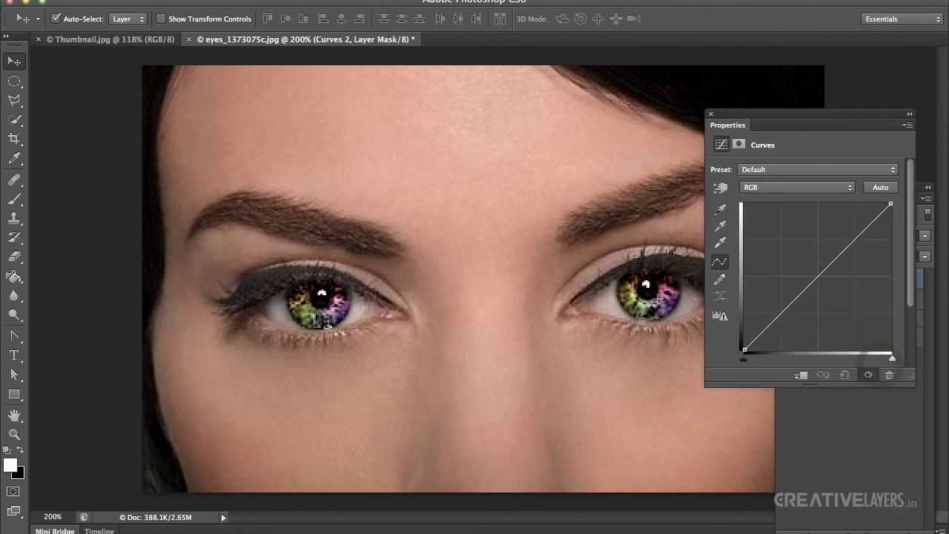
pyautogui.moveTo(744, 349); pyautogui.dragTo(753, 349)
pyautogui.moveTo(795, 304); pyautogui.dragTo(797, 300)
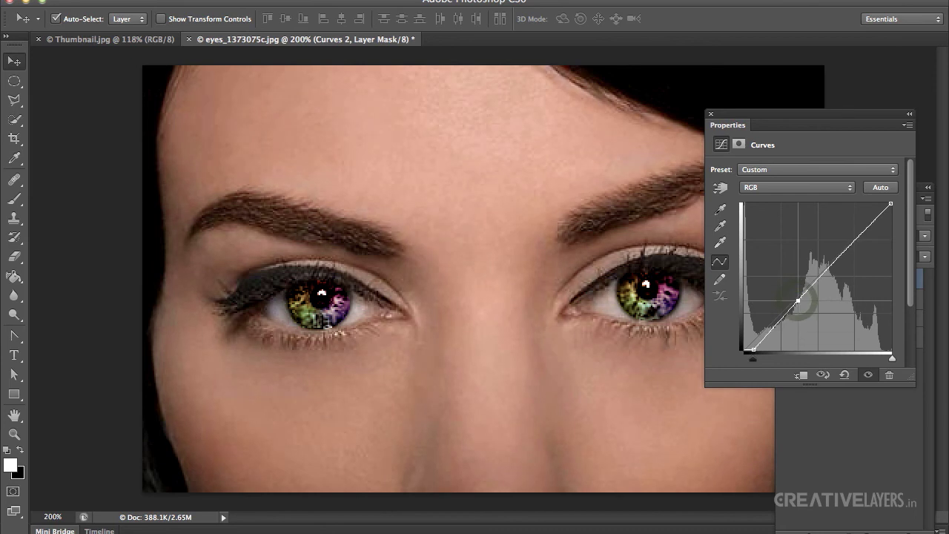
pyautogui.click(710, 114)
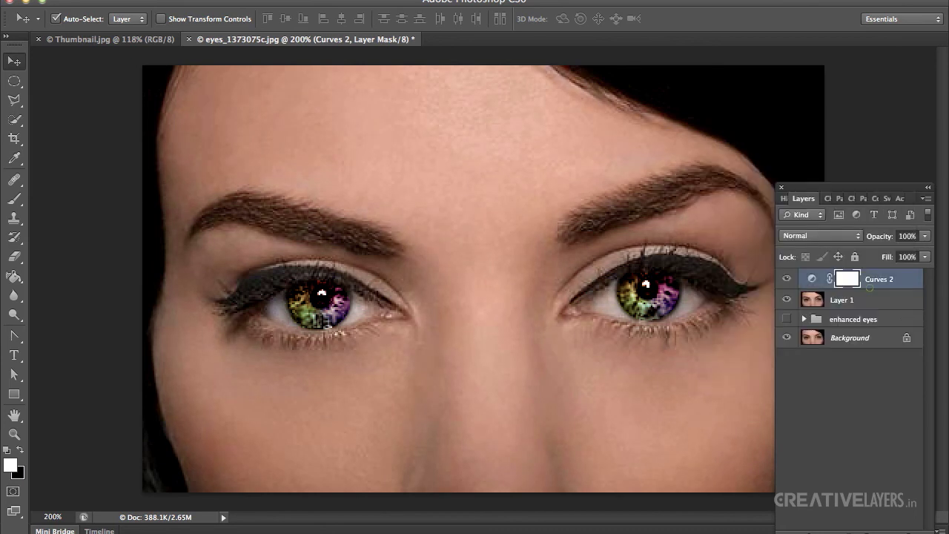
# - Apply a Lens Correction vignette to the stamped layer with Amount -100 and Midpoint +25
pyautogui.click(870, 297)
pyautogui.moveTo(791, 184); pyautogui.dragTo(866, 171)
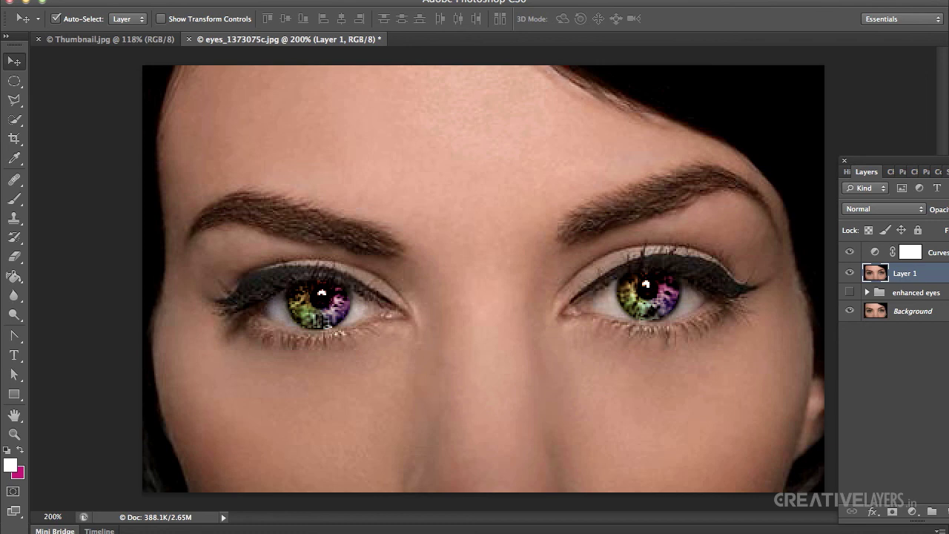
pyautogui.click(361, 1)
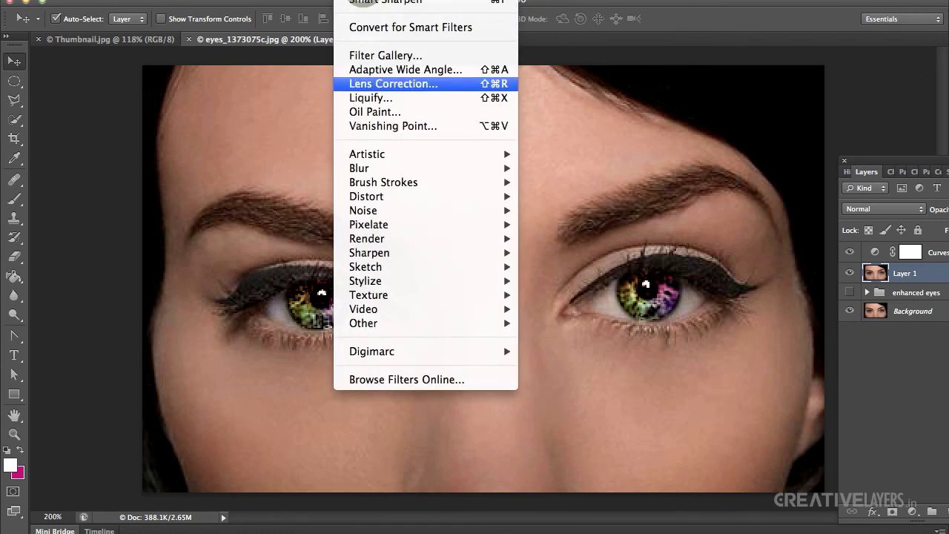
pyautogui.click(385, 83)
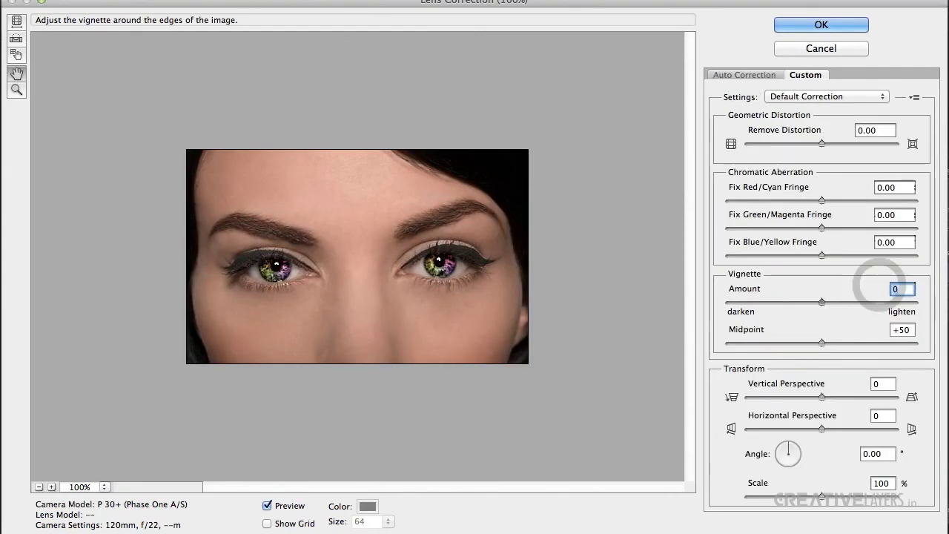
pyautogui.moveTo(728, 301)
pyautogui.mouseDown()
pyautogui.moveTo(677, 301)
pyautogui.moveTo(722, 304)
pyautogui.mouseUp()
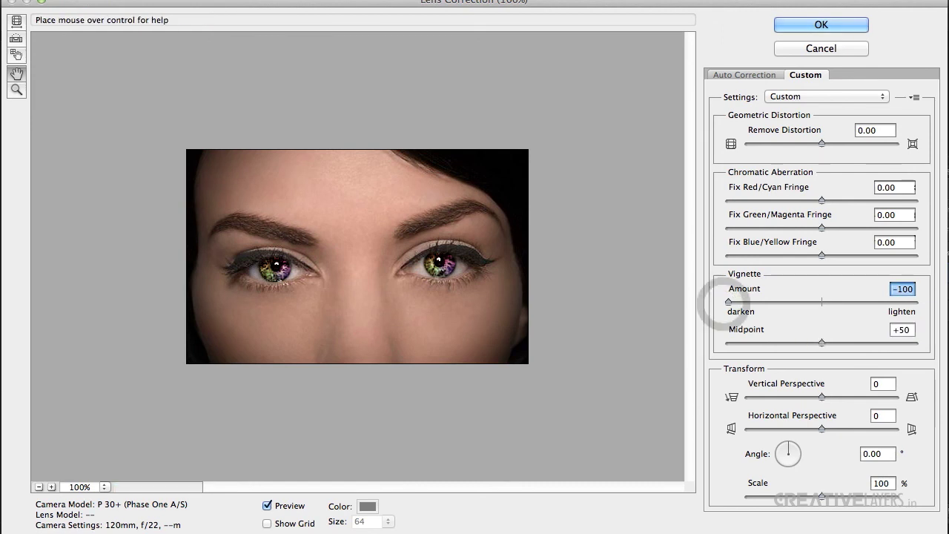
pyautogui.moveTo(822, 341); pyautogui.dragTo(780, 342)
pyautogui.press('Down')
pyautogui.press('Down')
pyautogui.press('Down')
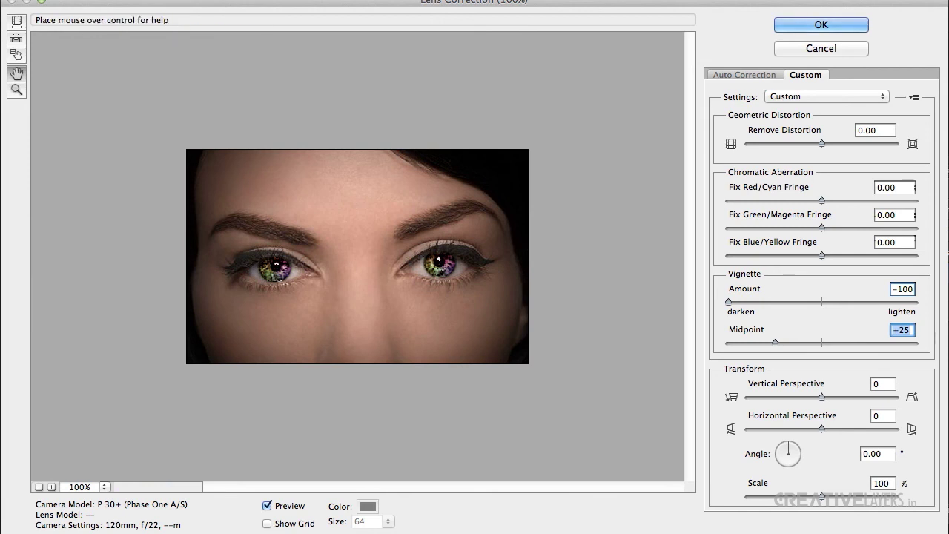
pyautogui.click(783, 24)
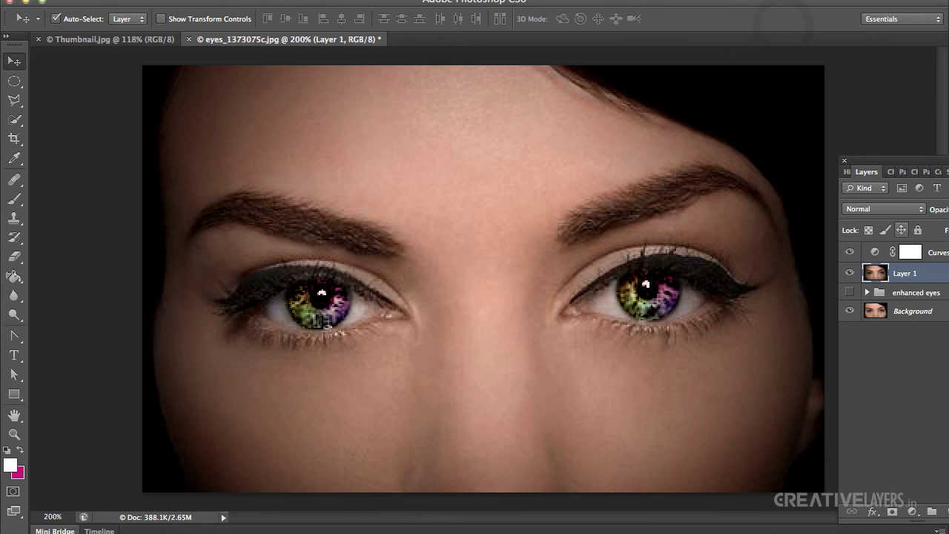
# - Compare the vignetted result with the original portrait, then view the finished image at 100%
pyautogui.click(850, 251)
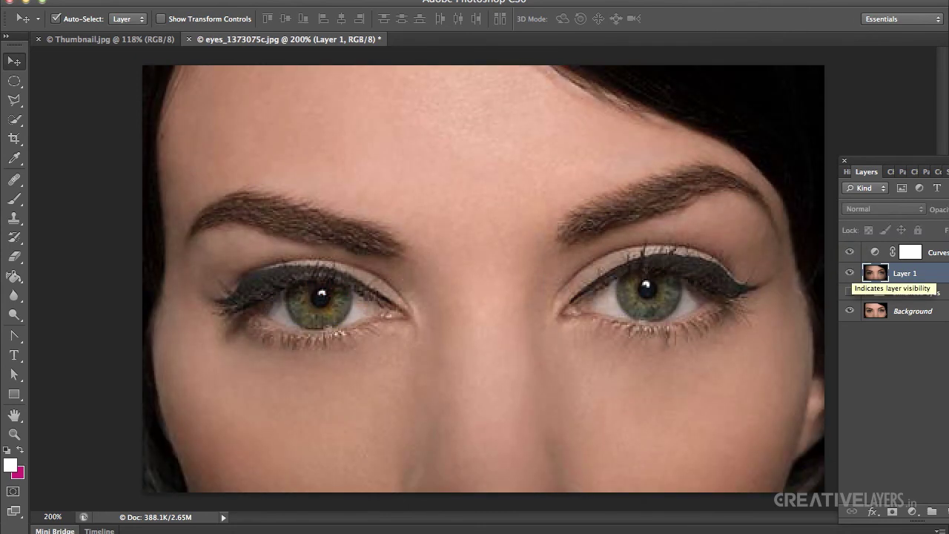
pyautogui.click(850, 252)
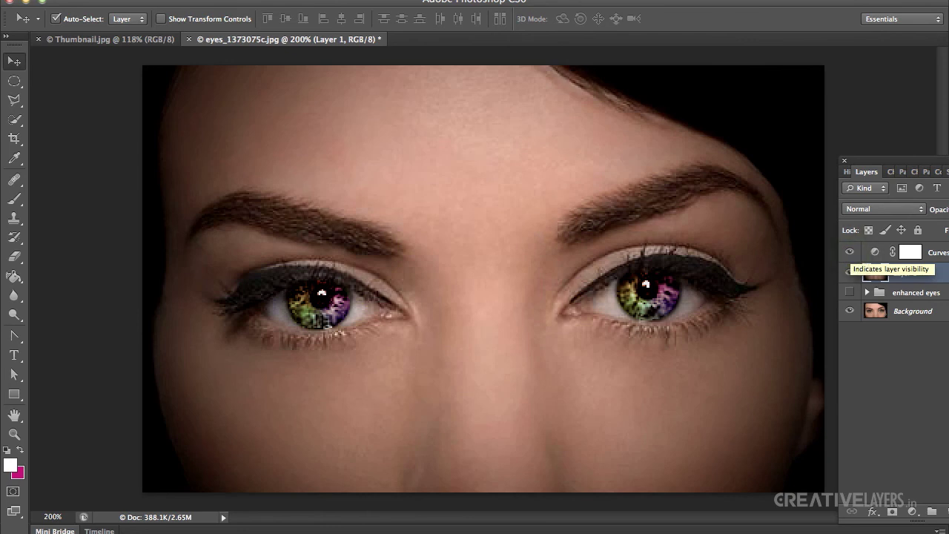
pyautogui.hotkey('ctrl', '-')
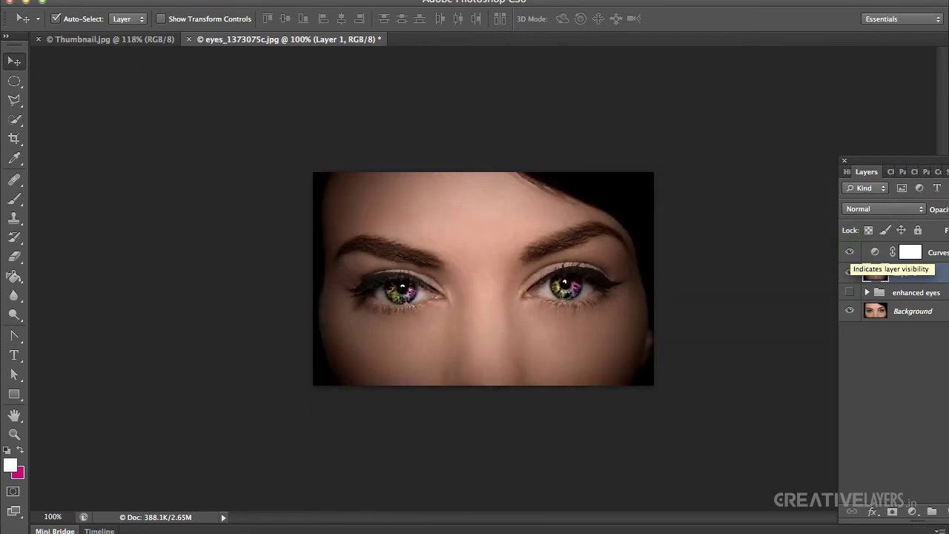